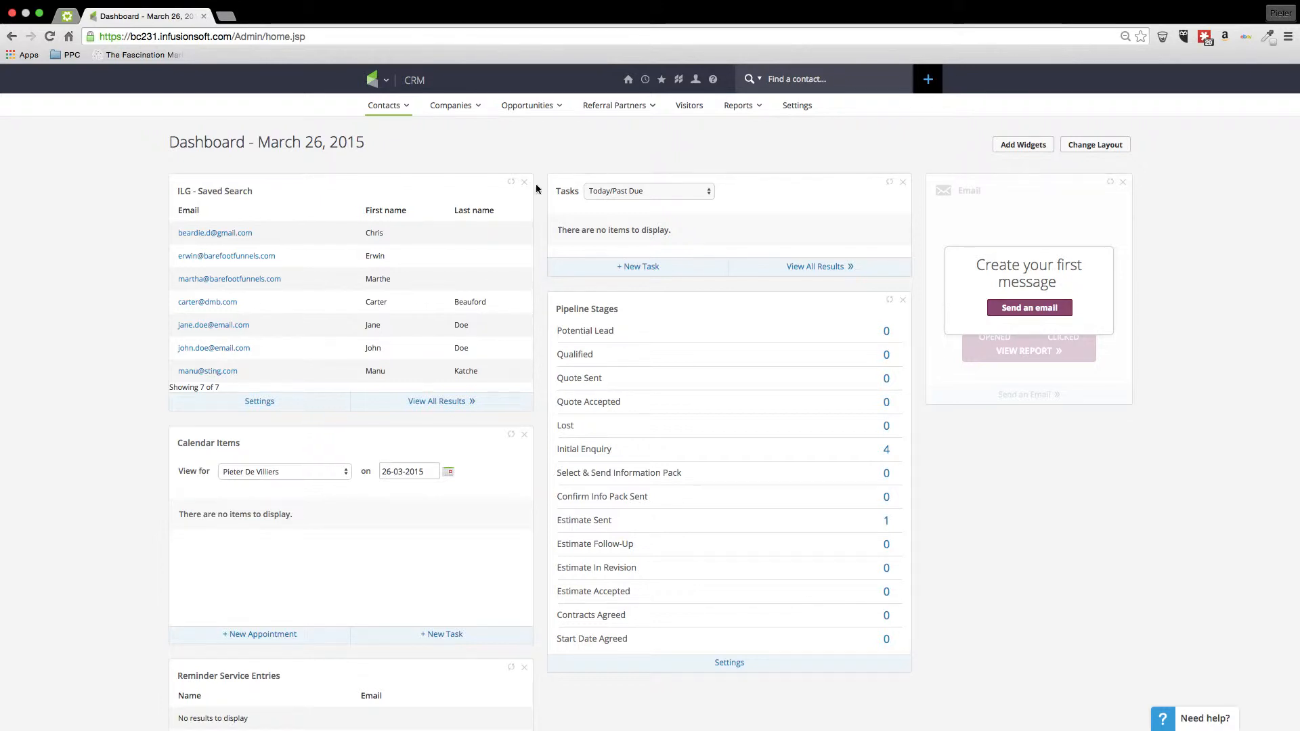
- Create a marketing campaign named "Drag & Drop Demo" in the Campaign Builder
click(374, 80)
click(542, 138)
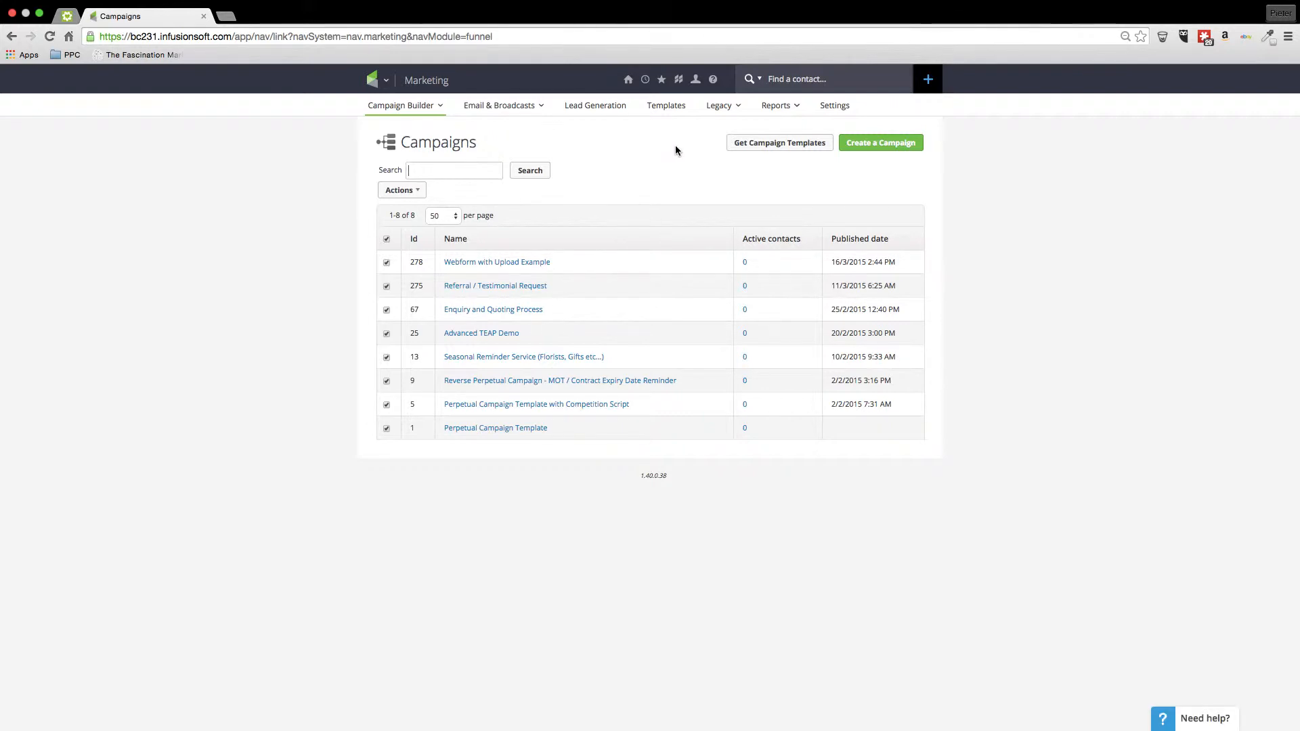
click(870, 148)
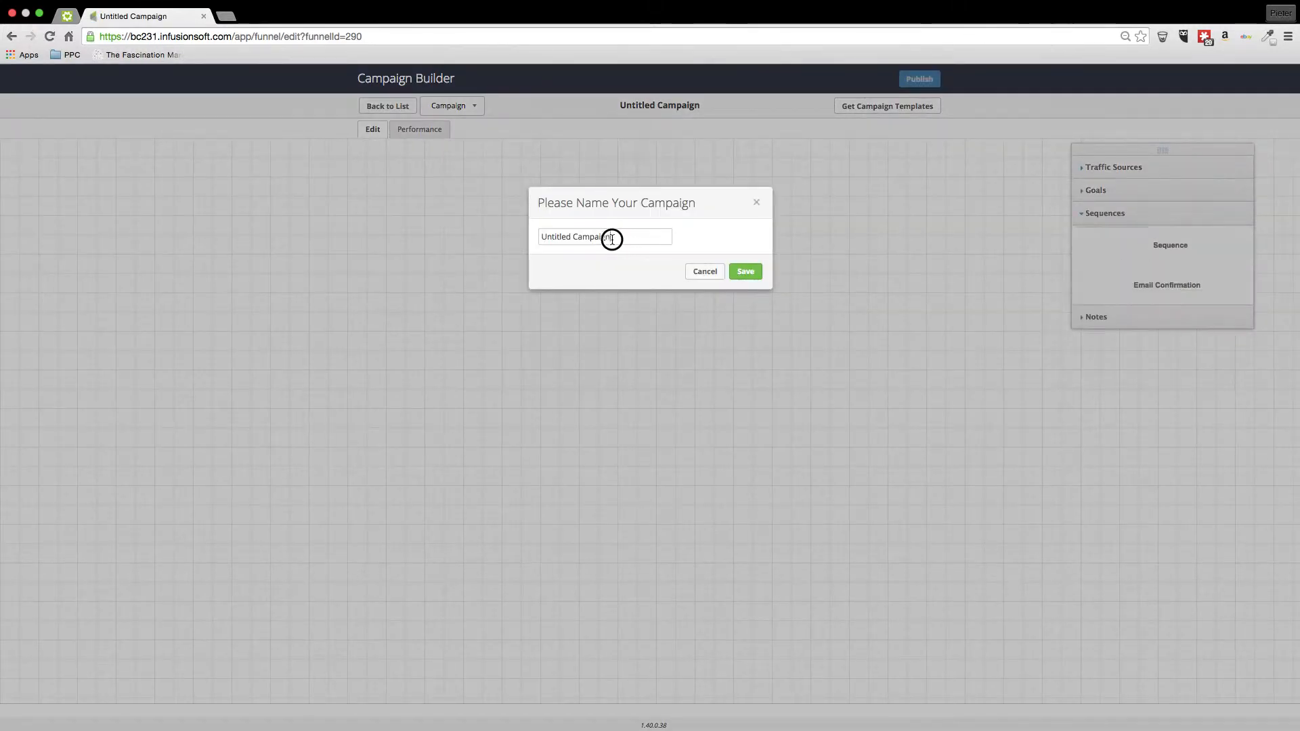
drag(615, 237, 528, 232)
text(Dr)
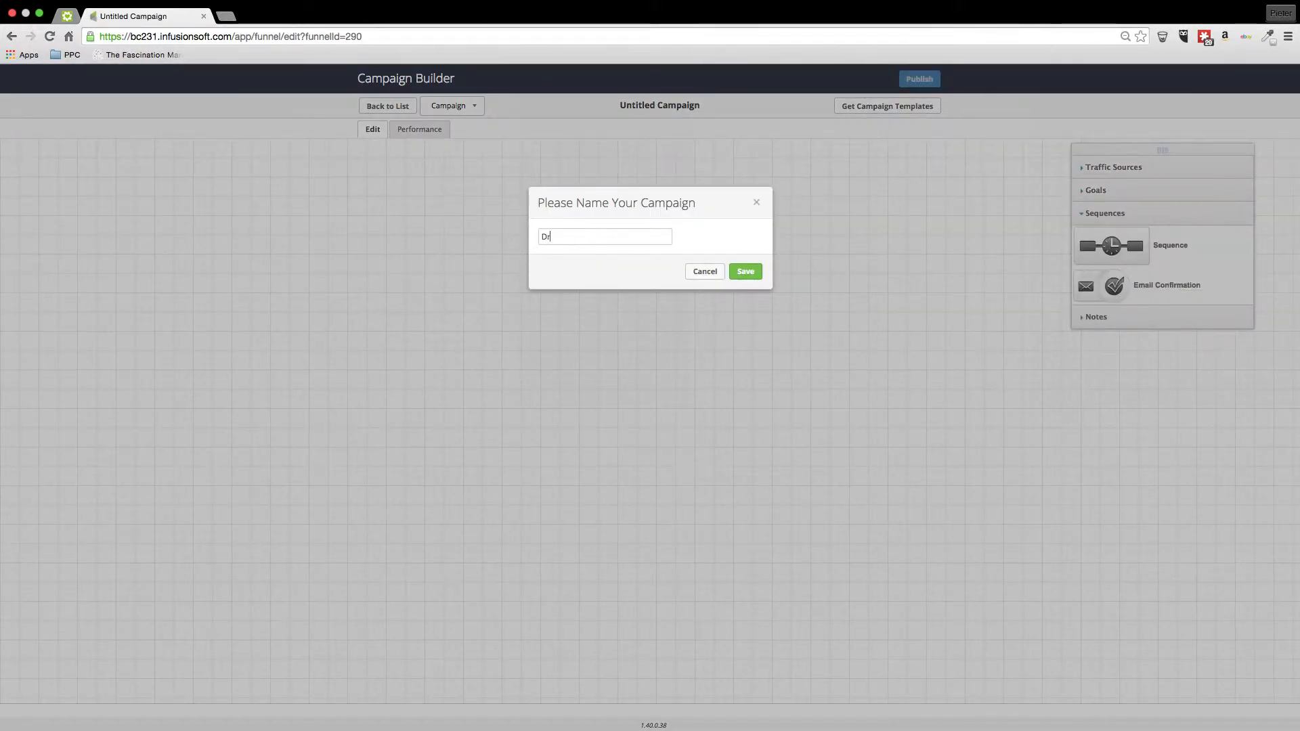
text(ag & Drop Demo)
key(Return)
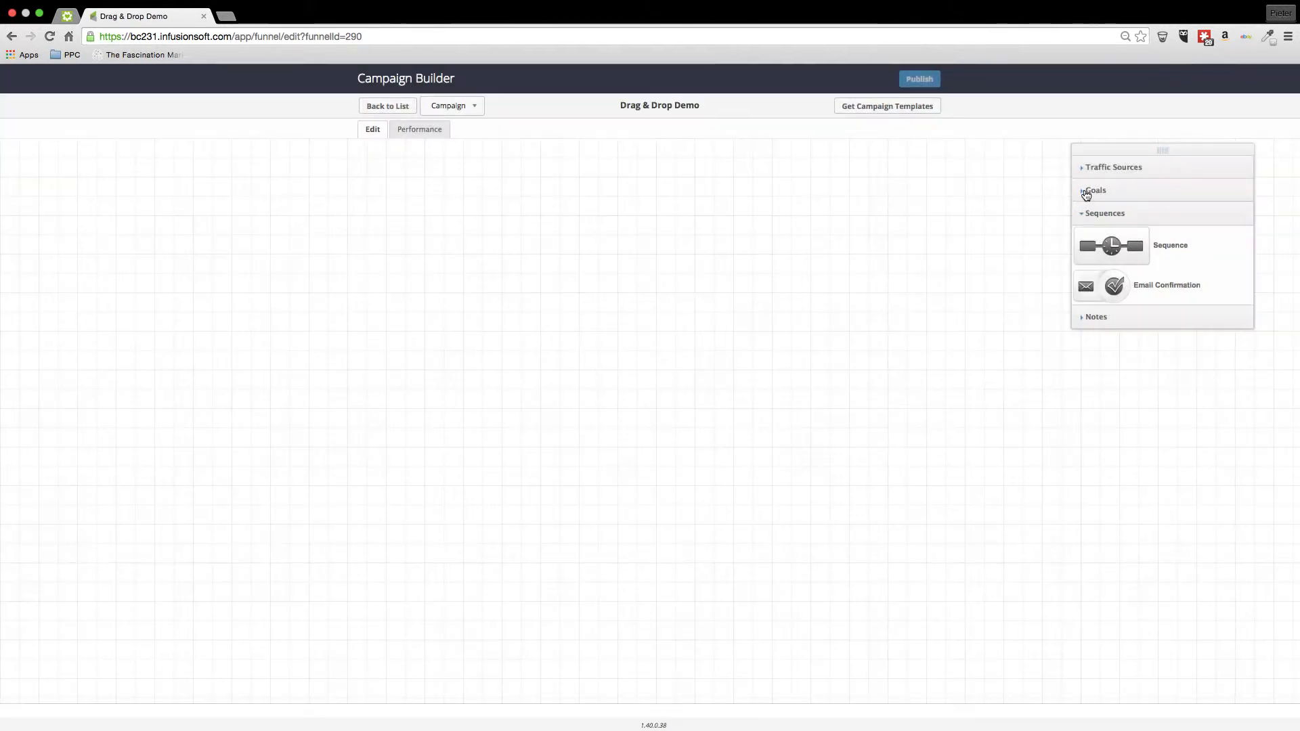
- Add a "Sign up for newsletter" goal to the upper middle of the campaign canvas and open its web form for editing
click(1086, 193)
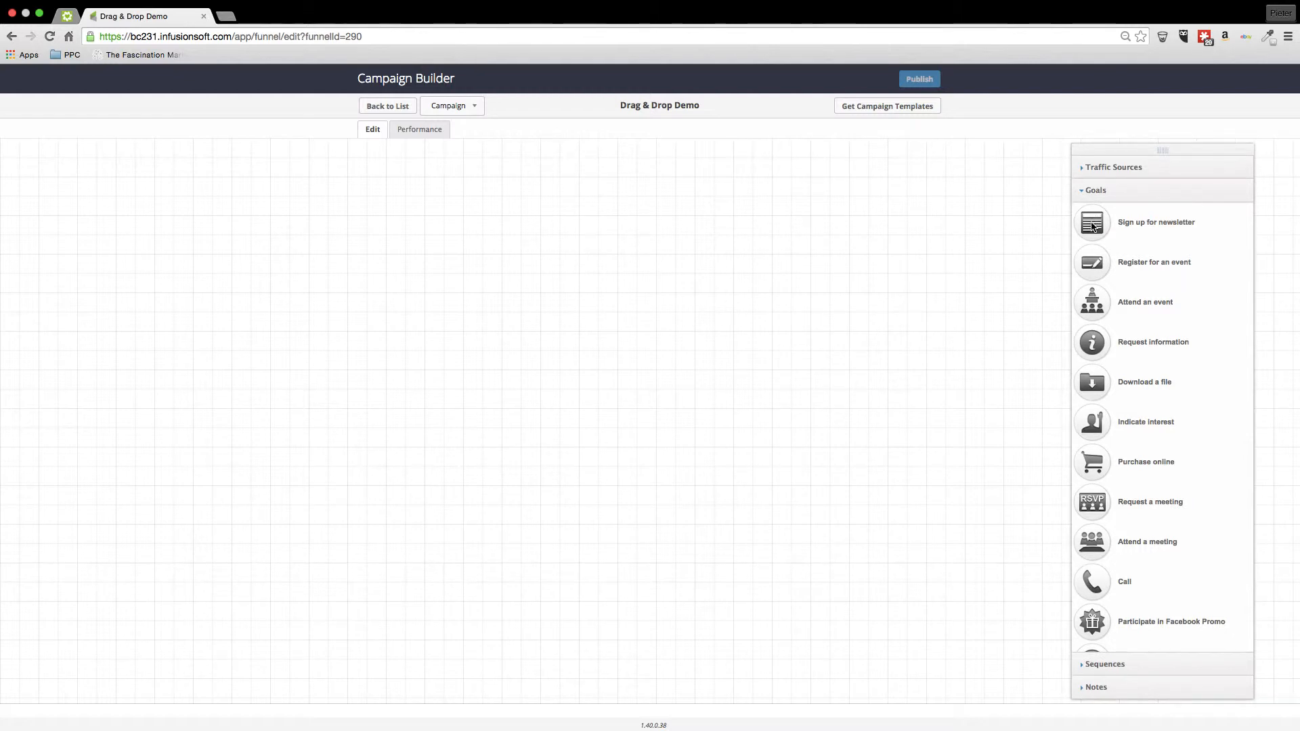
drag(1092, 225, 474, 264)
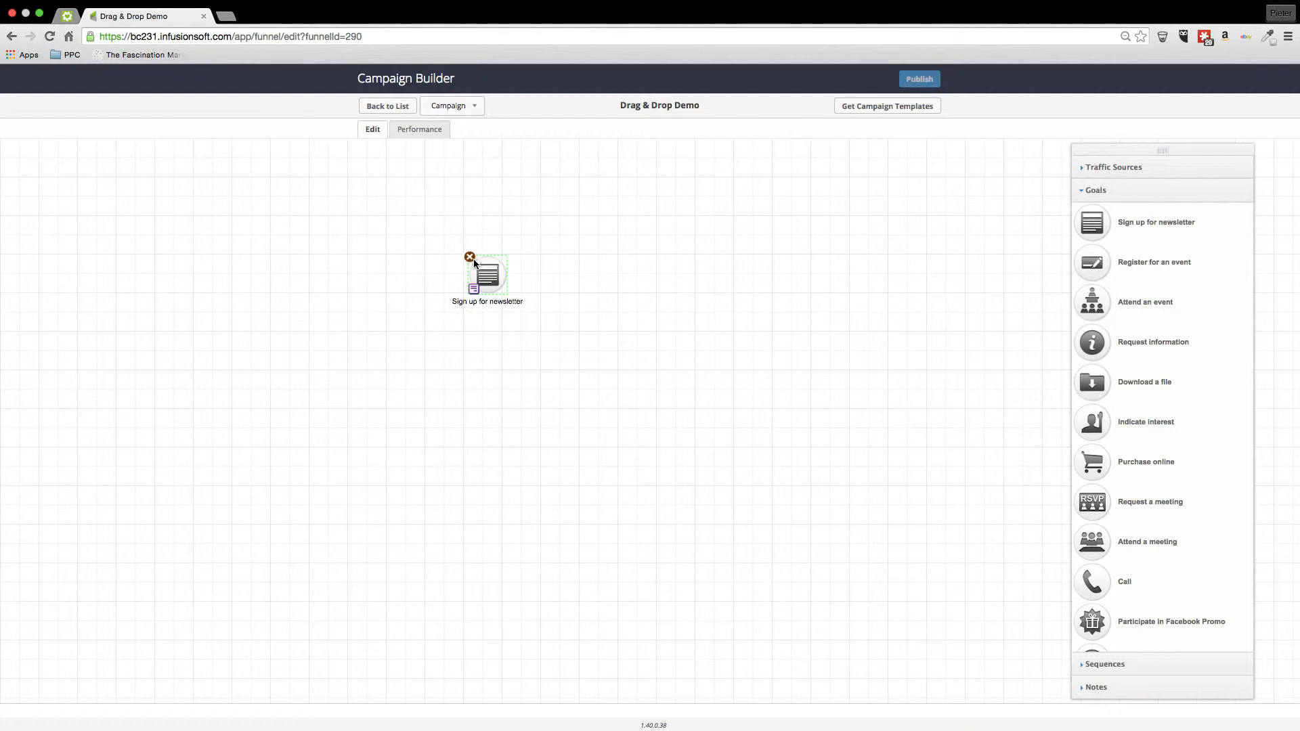
mouse_move(487, 279)
double_click(488, 279)
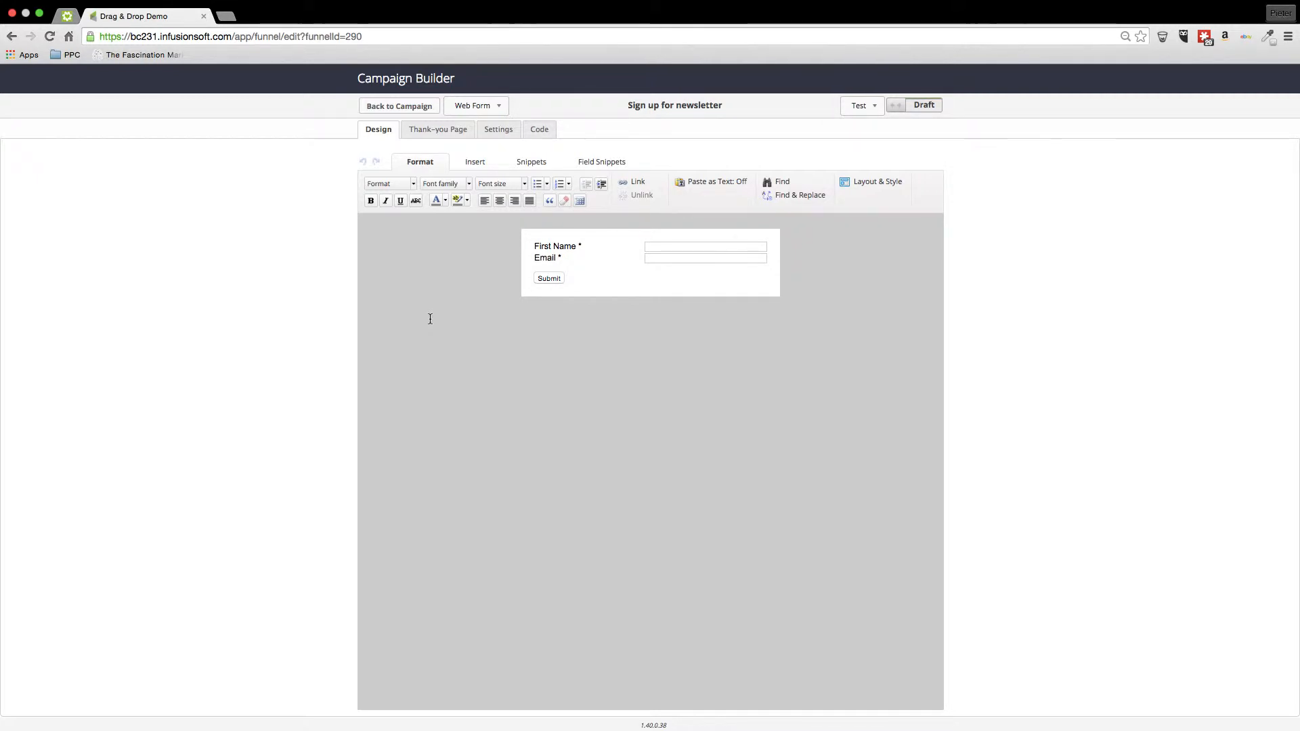
- Review the web form's layout settings and bring up the list of available styles
drag(516, 330, 614, 204)
click(867, 181)
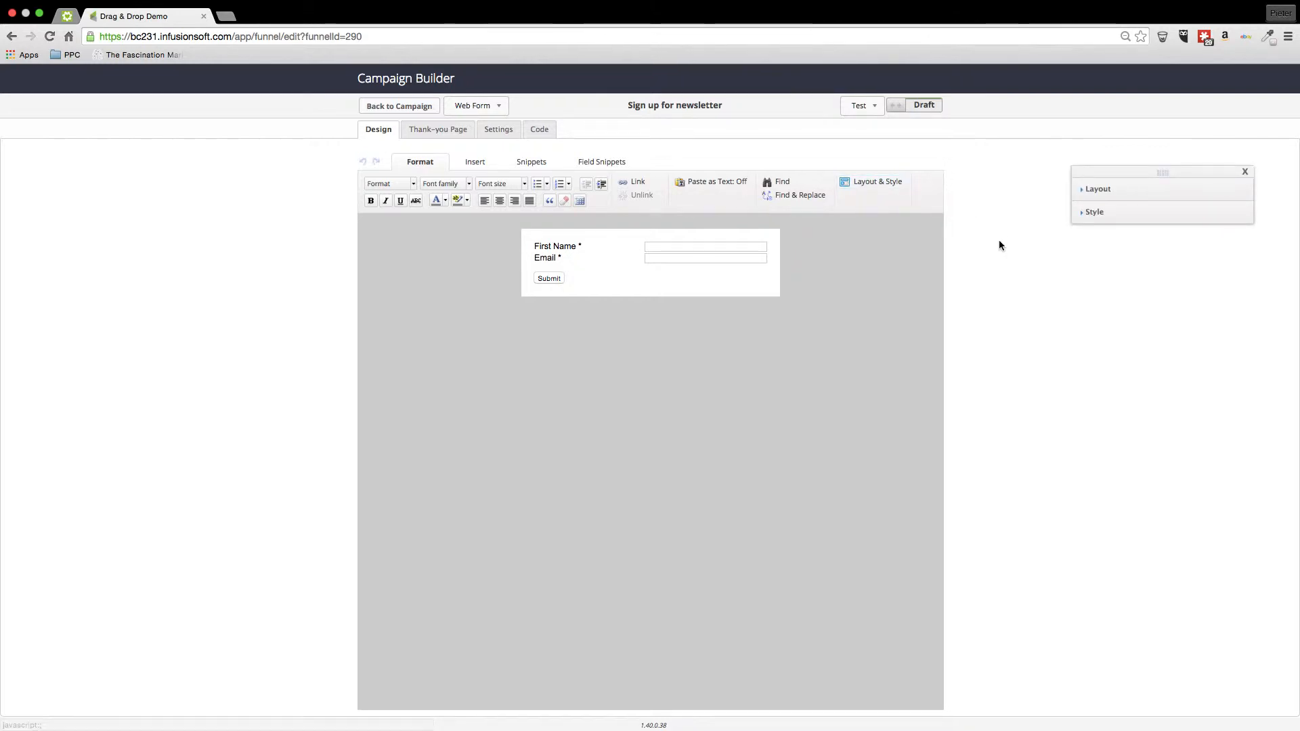
click(1097, 191)
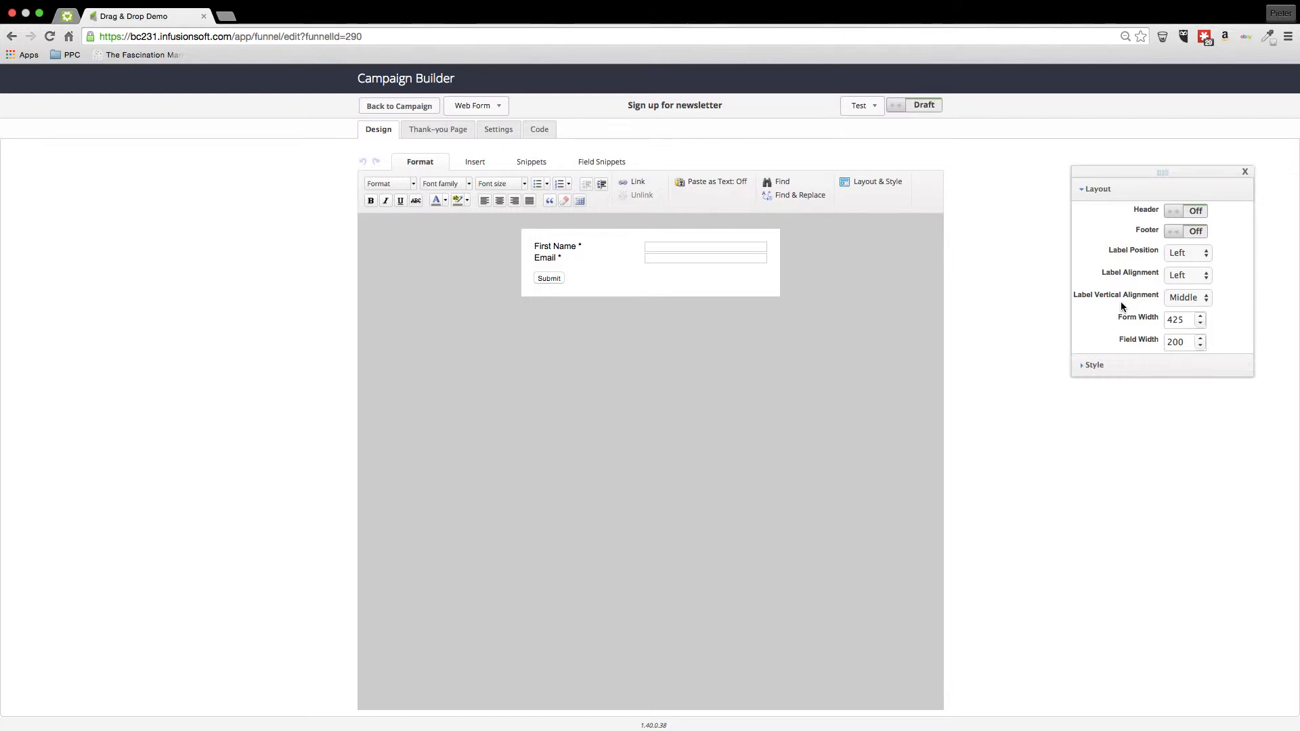
click(1098, 191)
click(1087, 214)
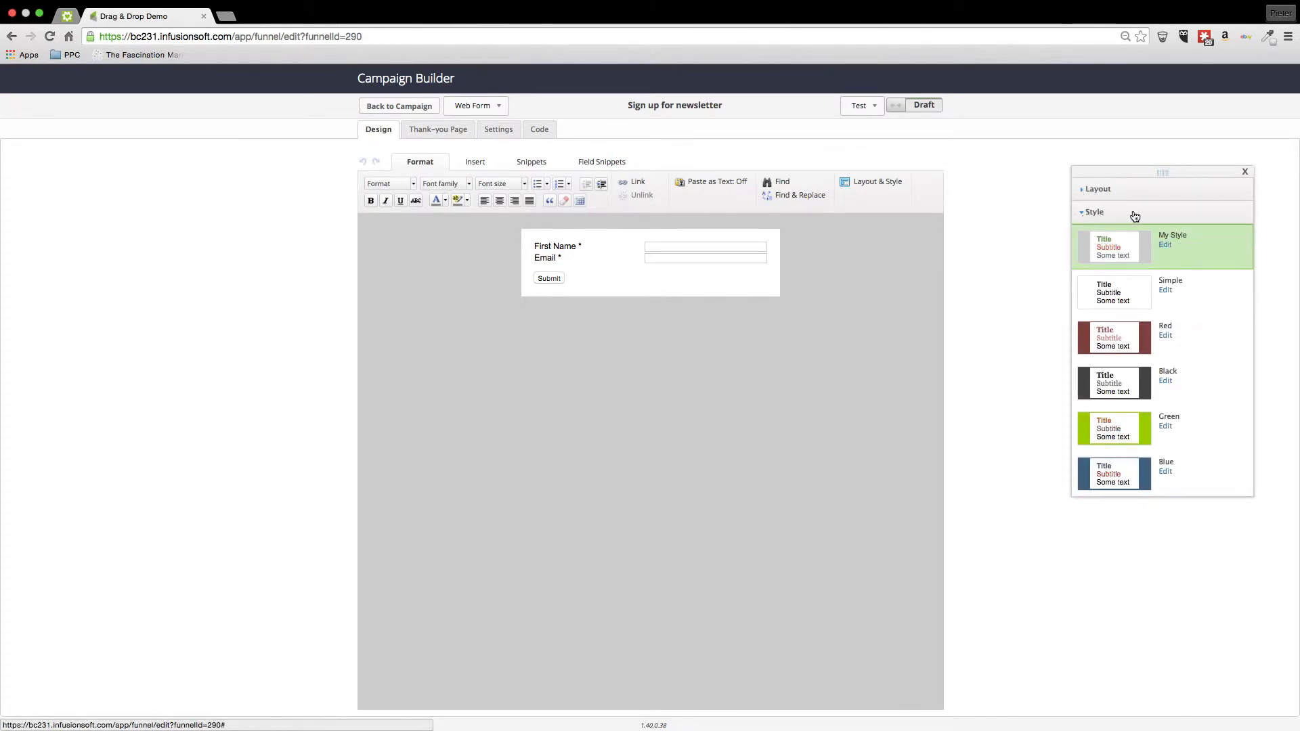
- Try the Simple, Red, Black, Green and Blue styles on the web form, finishing back on My Style
click(1184, 267)
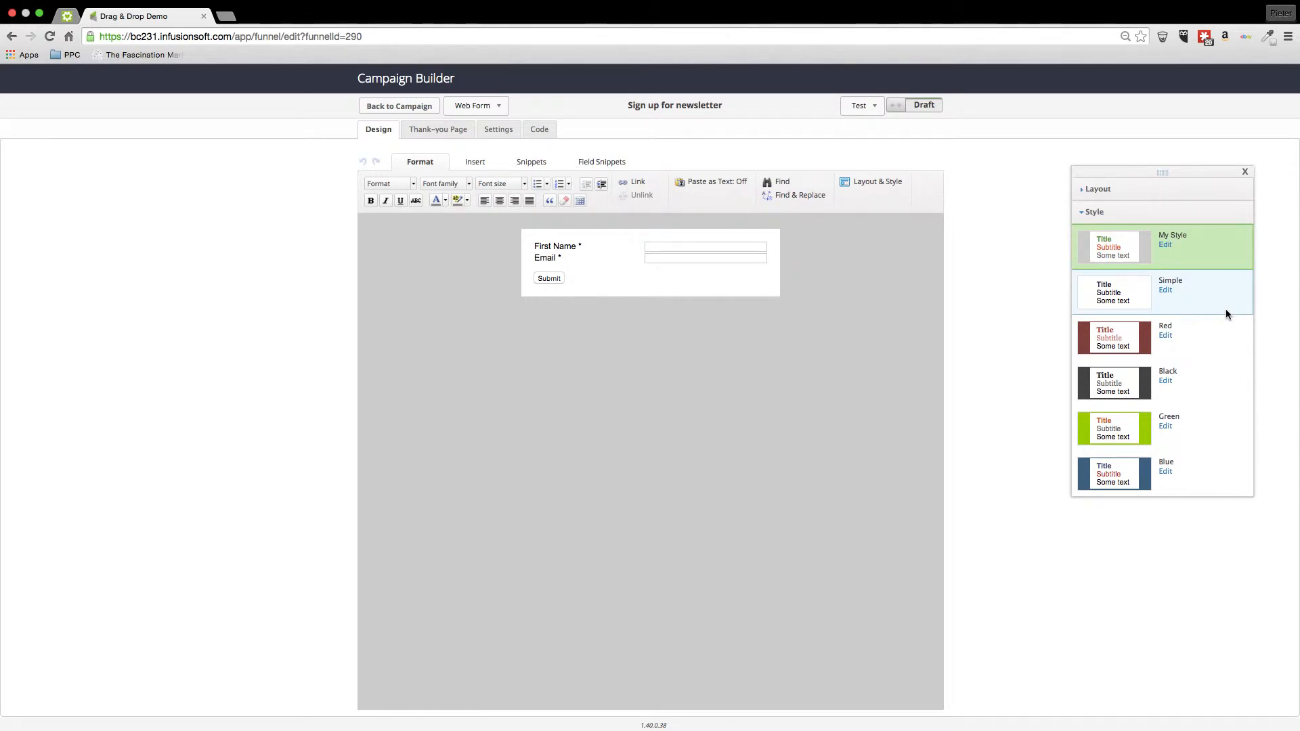
click(1138, 293)
click(1124, 333)
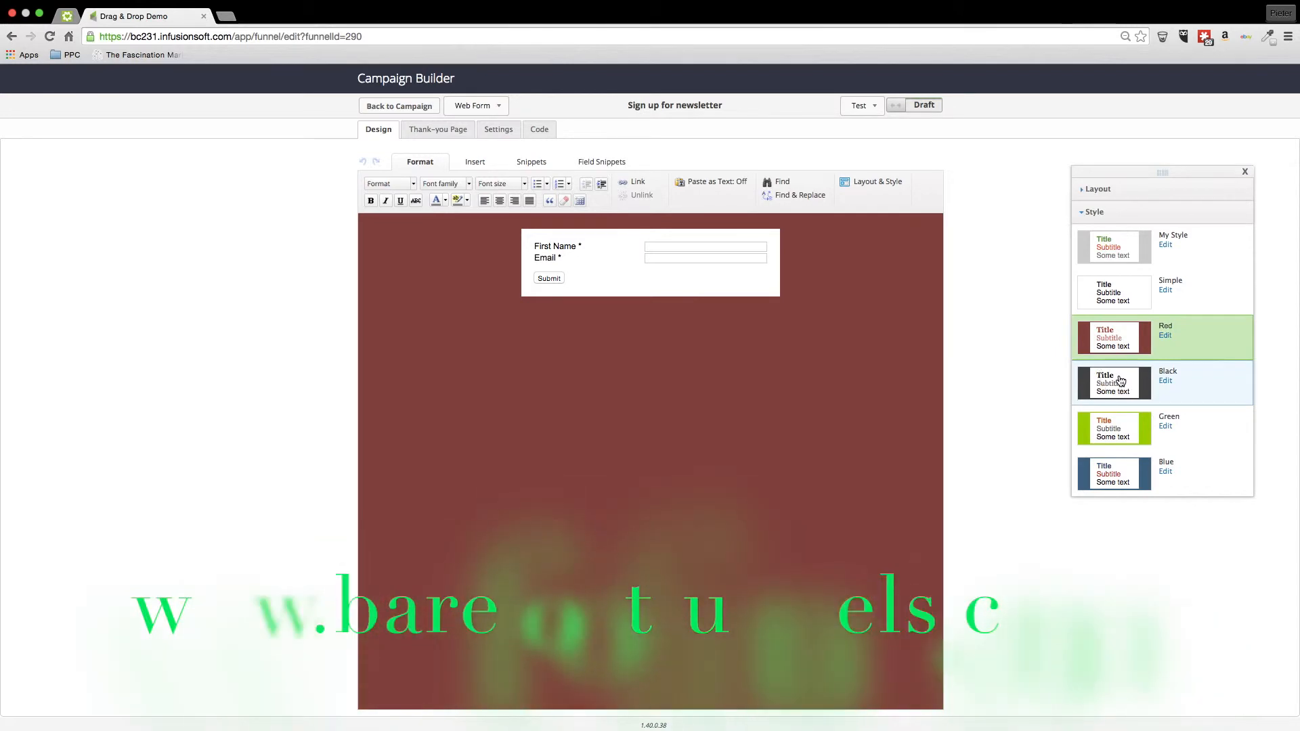
click(1119, 383)
click(1119, 428)
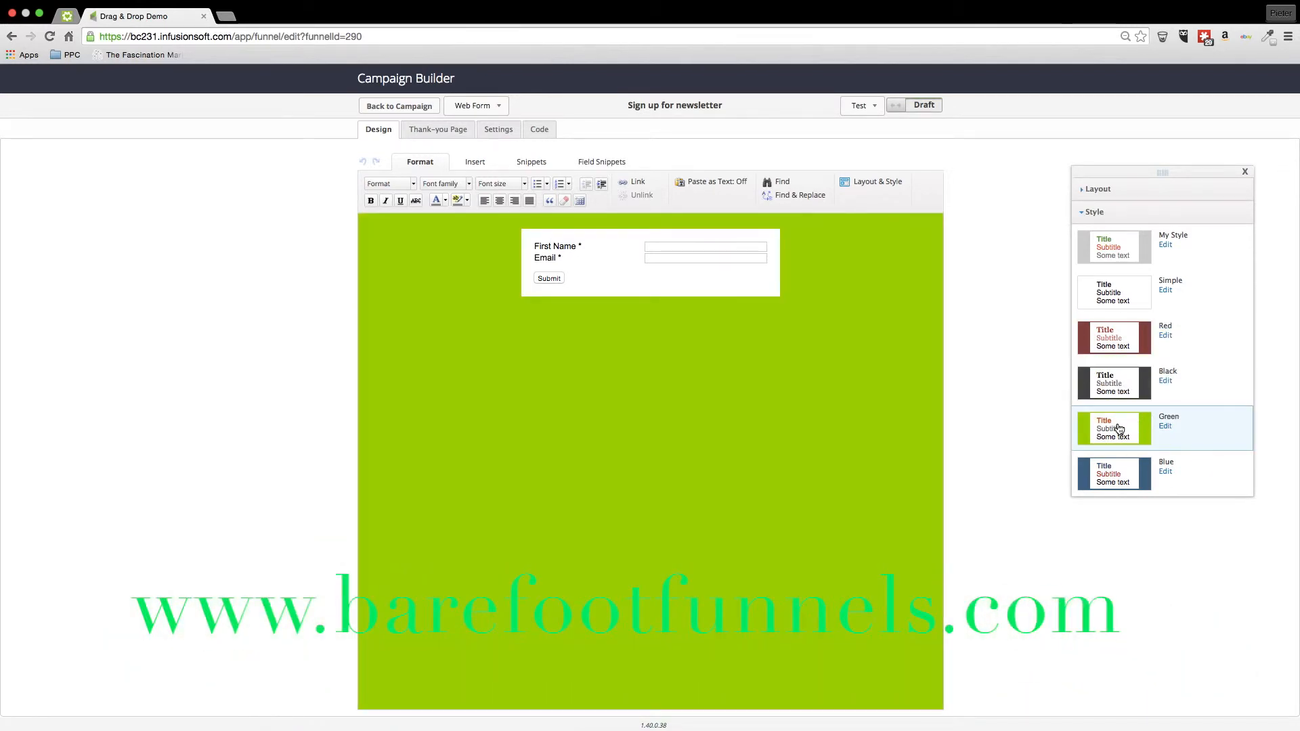
click(1119, 473)
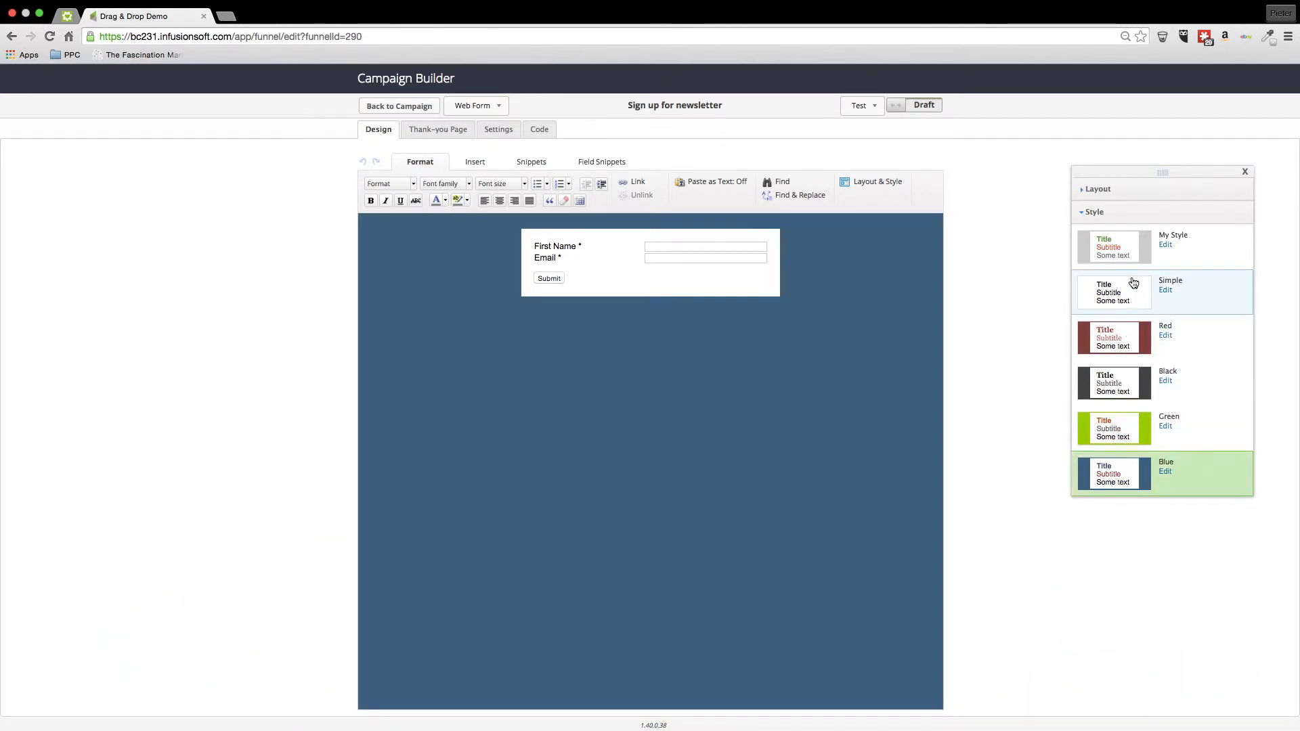
click(1127, 249)
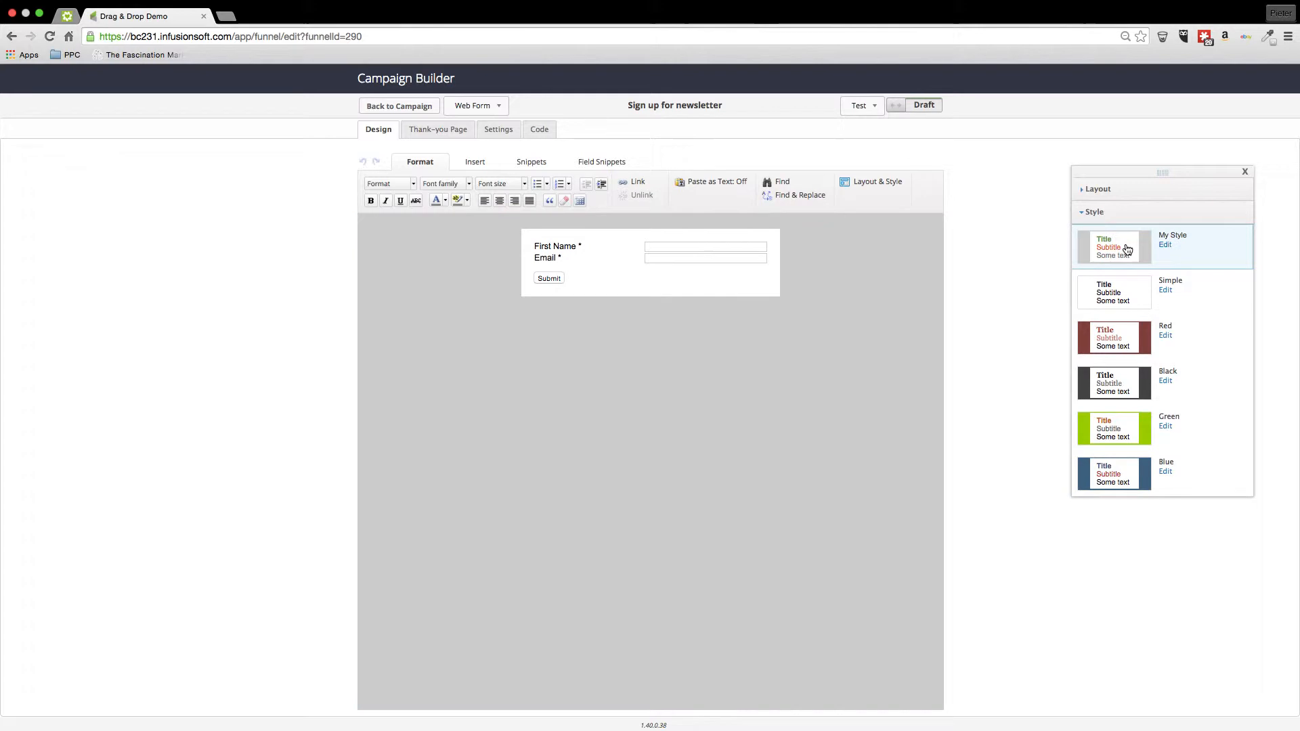
- Edit My Style and set its background colour to golden tan (CCB464)
click(1165, 245)
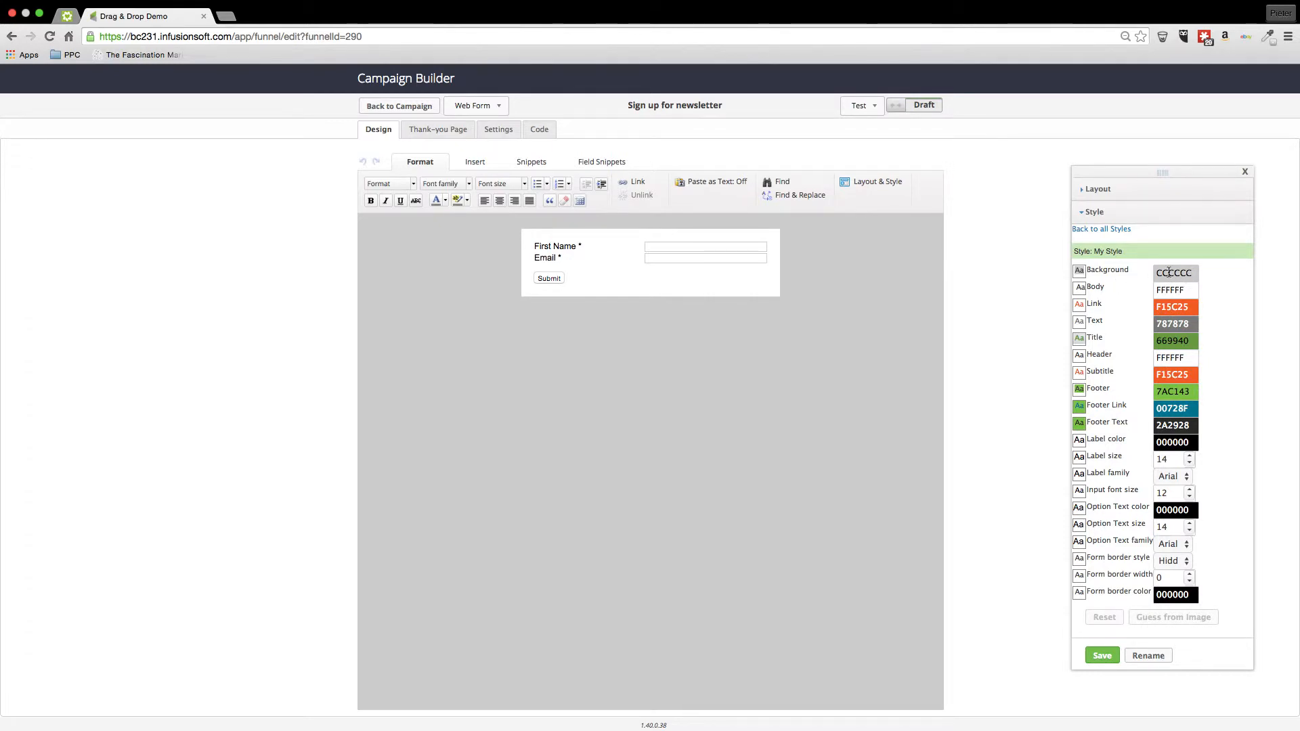
click(1169, 273)
drag(1184, 301, 1142, 317)
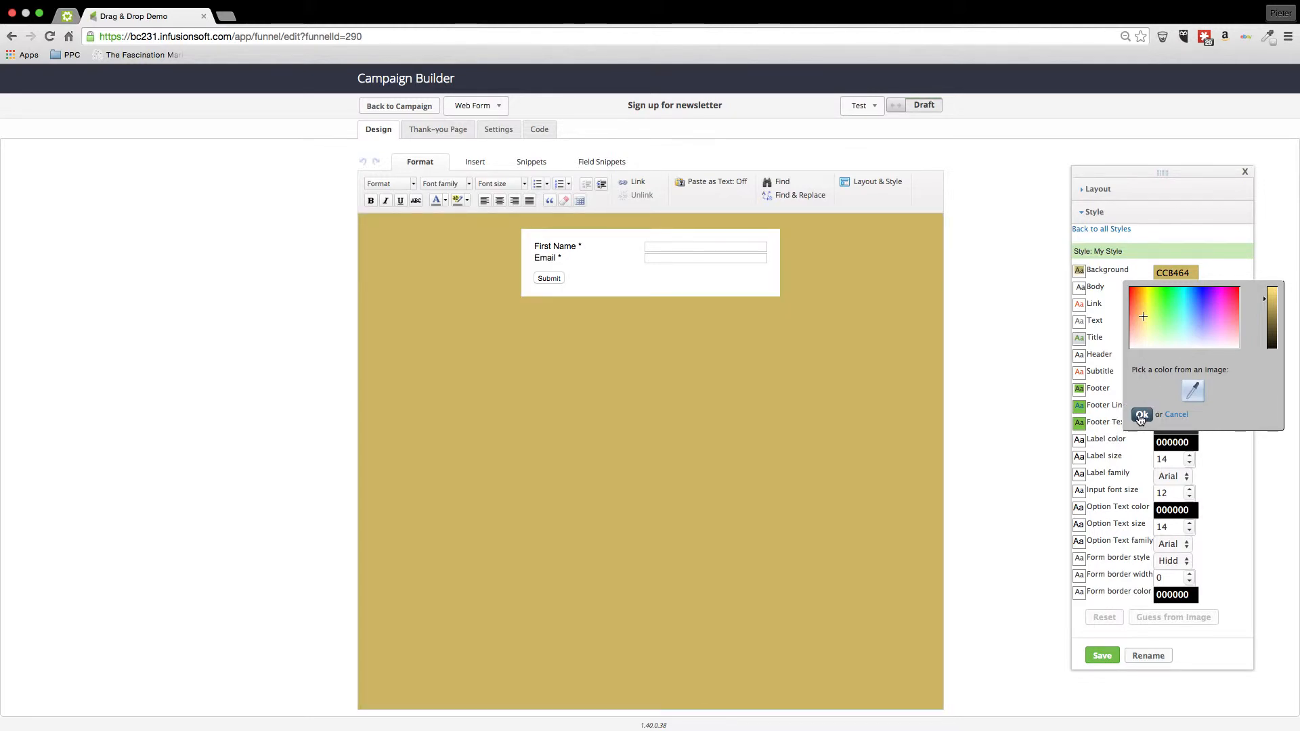
click(1141, 416)
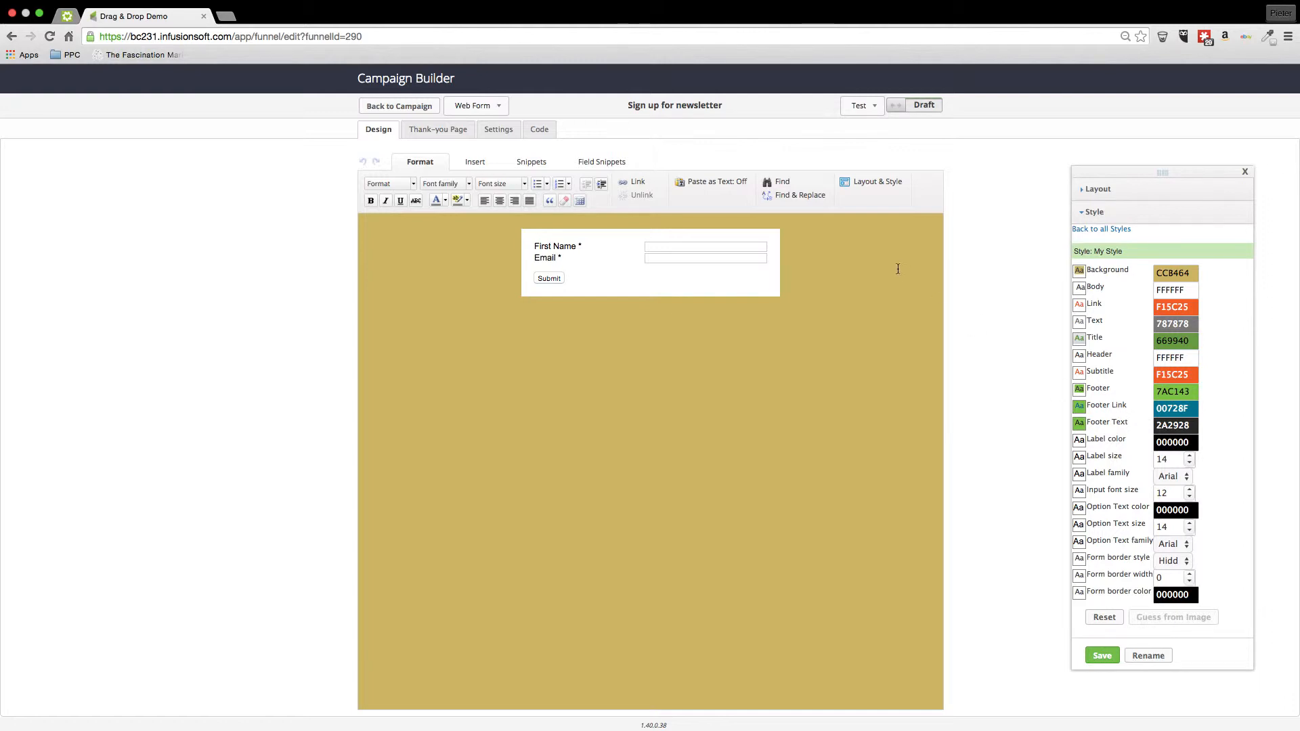
- Save the changed My Style and update it for all items that use it
click(1103, 655)
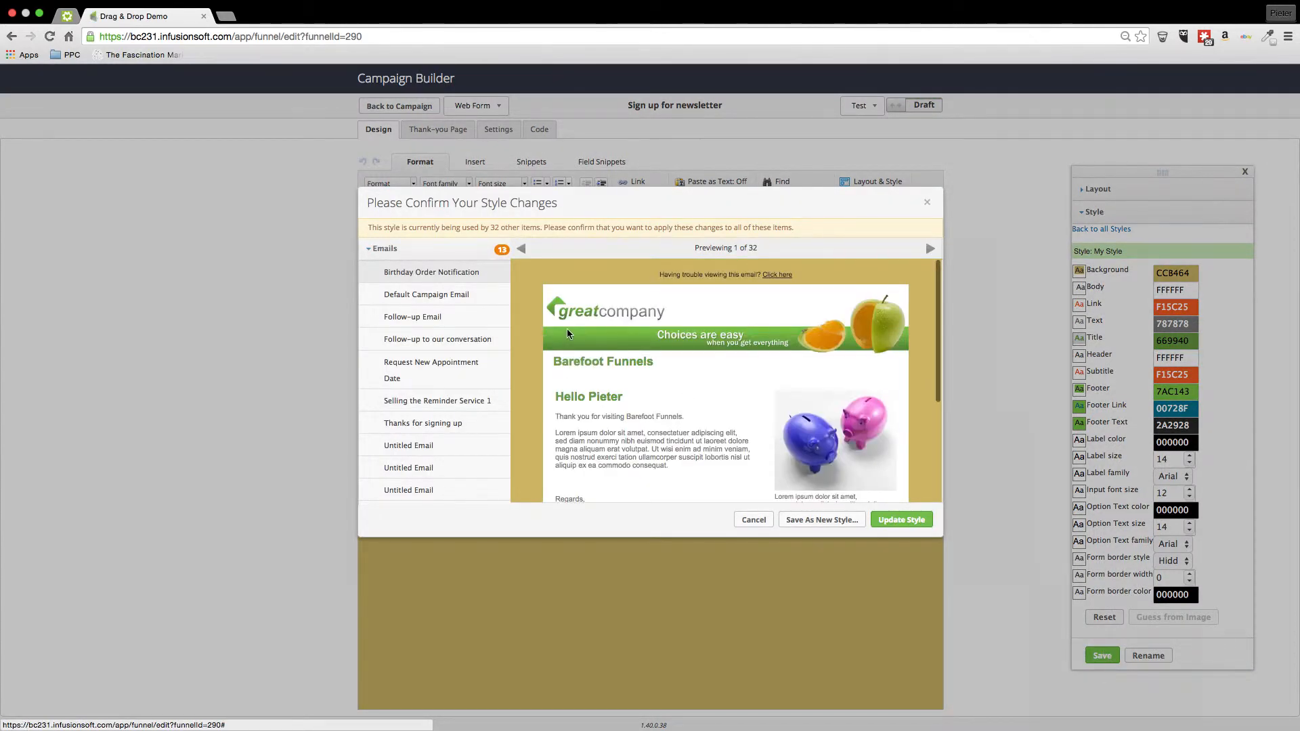
click(887, 521)
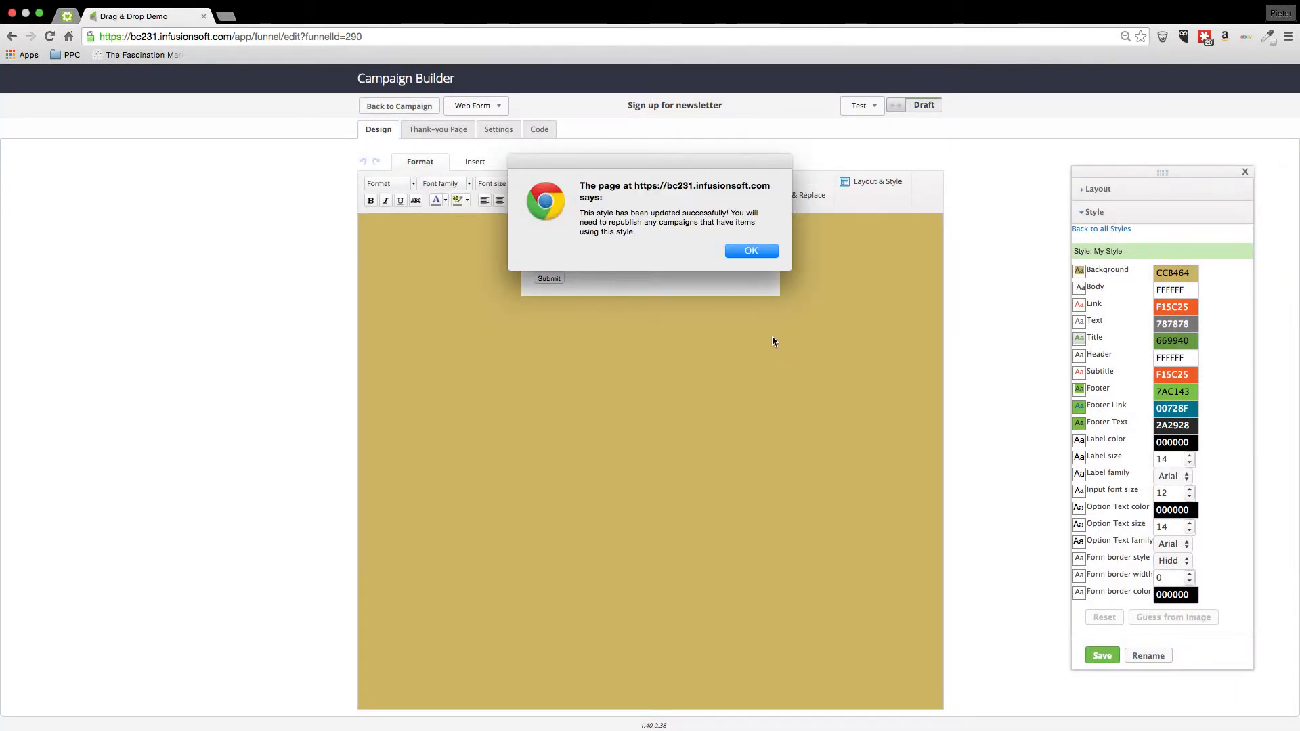
click(748, 252)
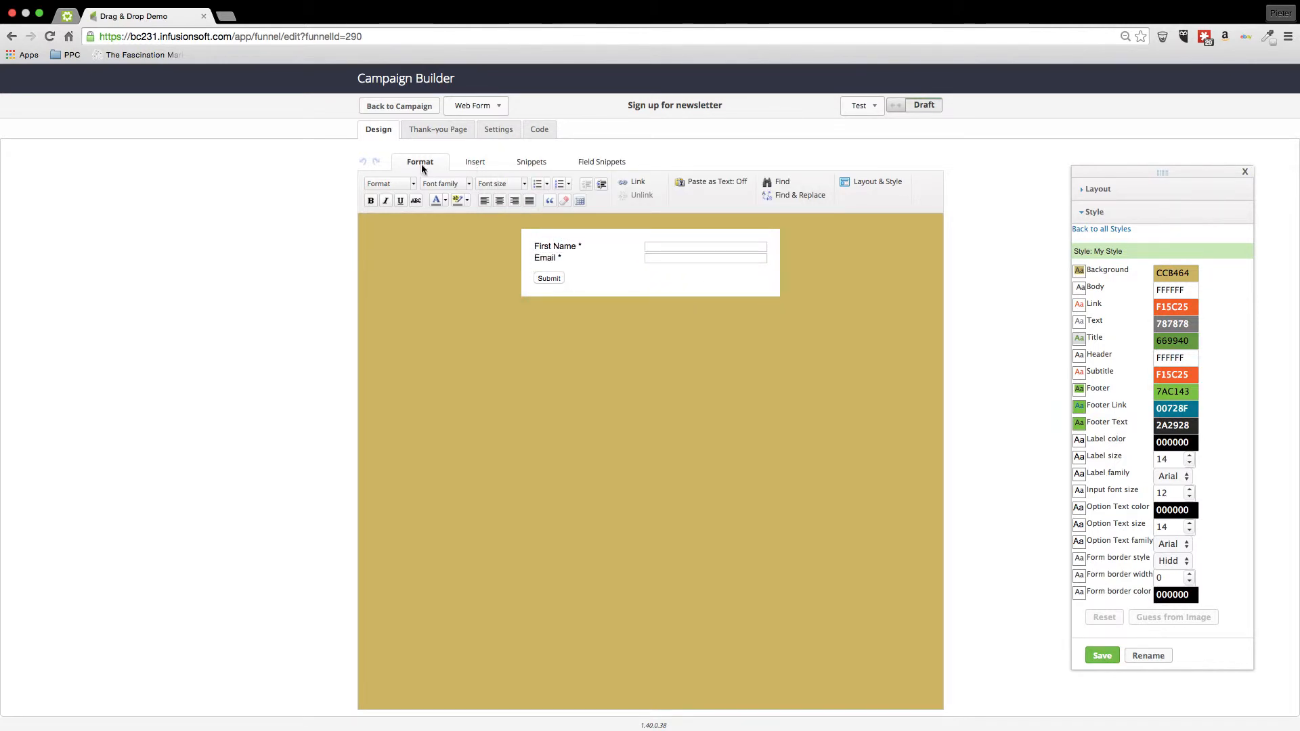
- Add an image snippet to the web form above the First Name field
click(607, 162)
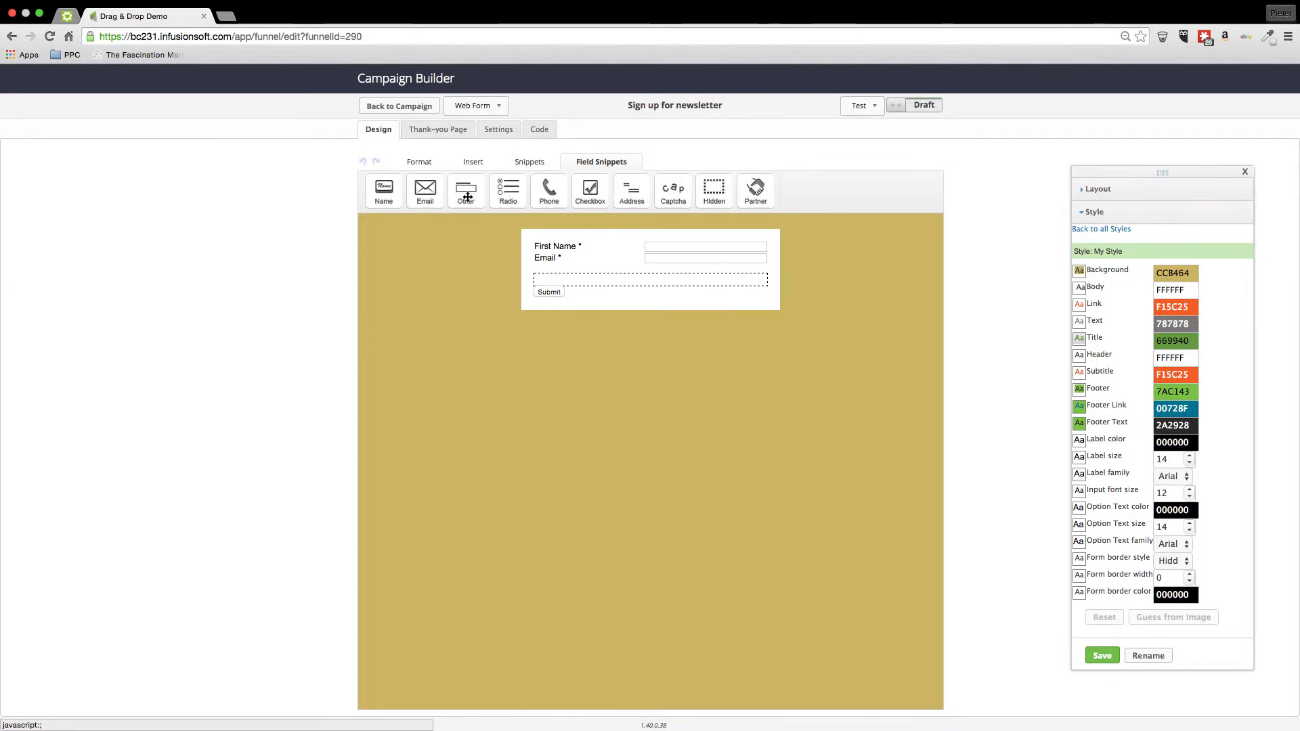
click(532, 168)
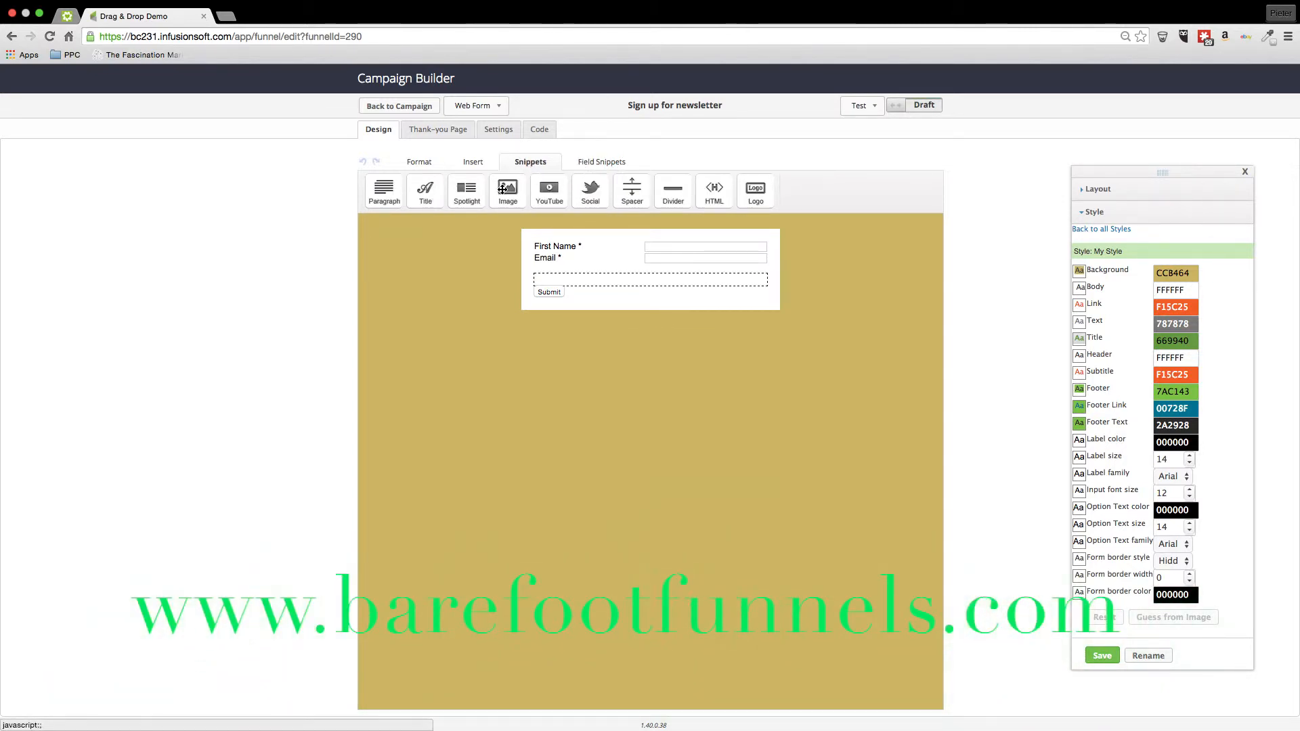
drag(503, 188, 626, 245)
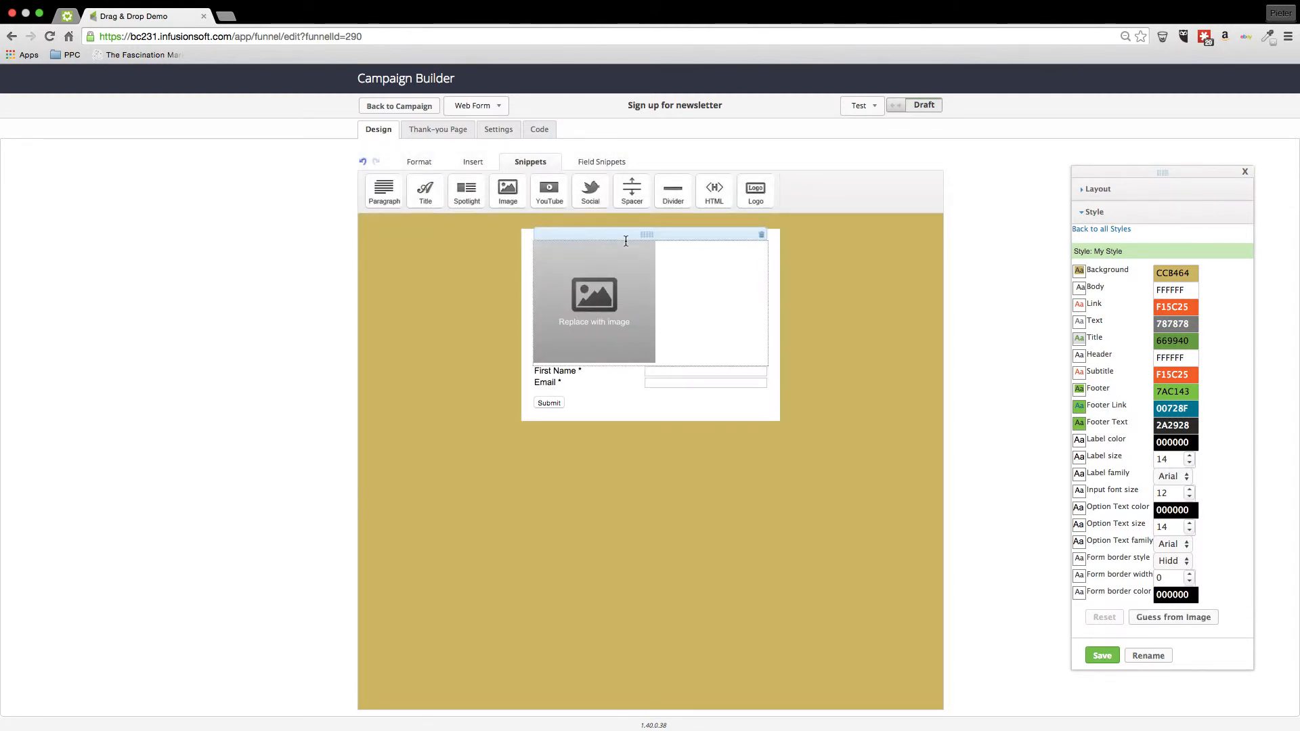
- Replace the form's image placeholder with Banner-Small1.png
click(613, 303)
double_click(613, 300)
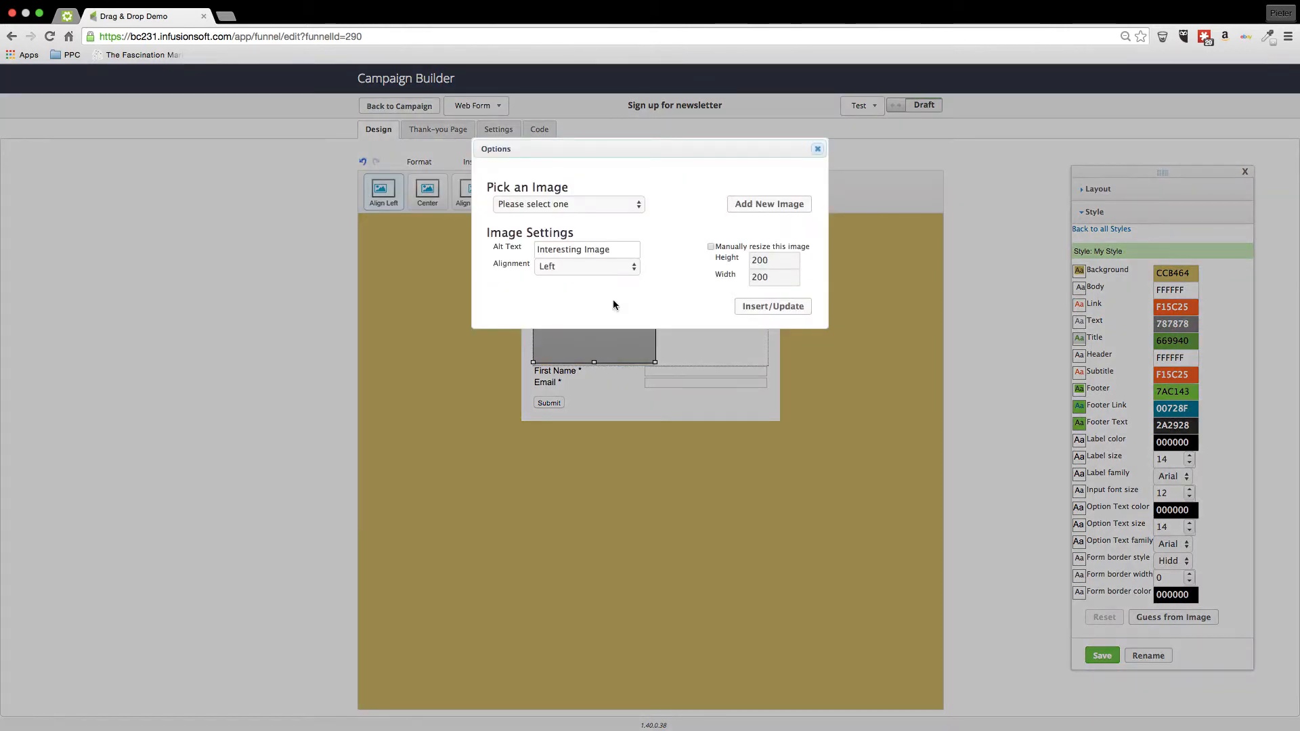
click(620, 202)
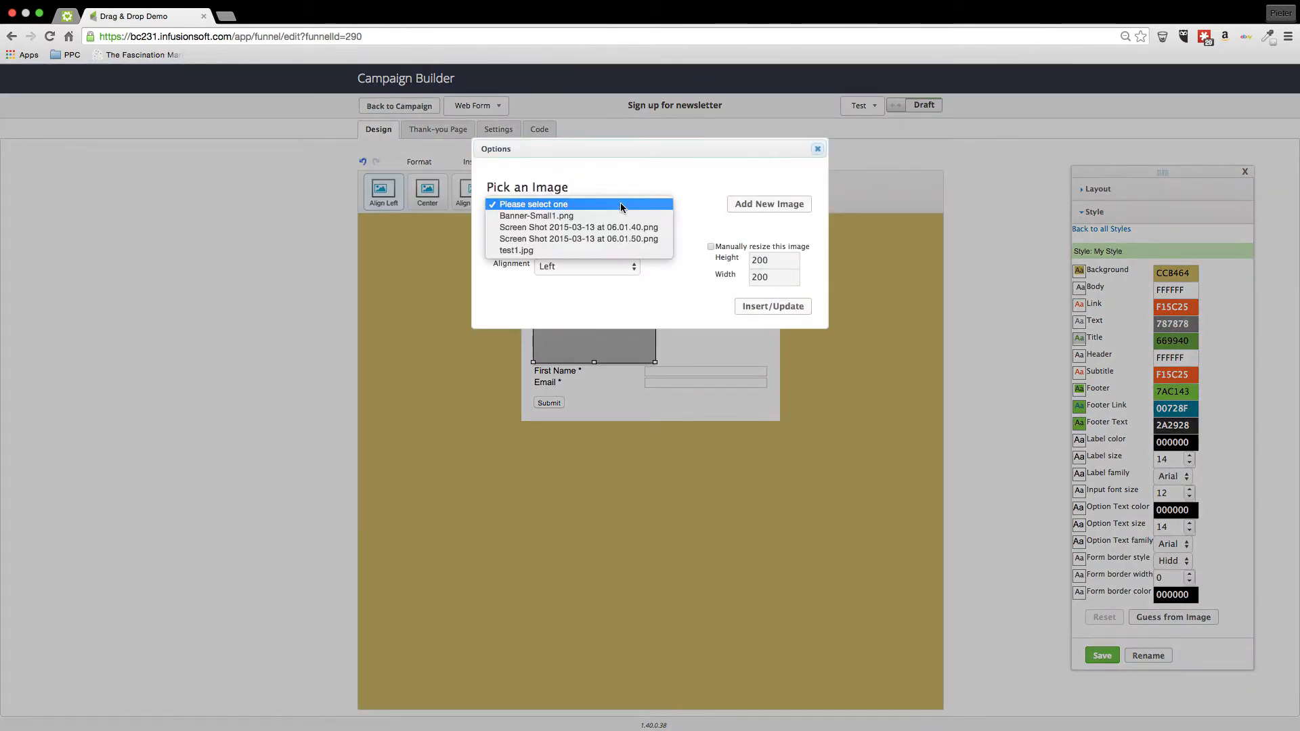
click(730, 193)
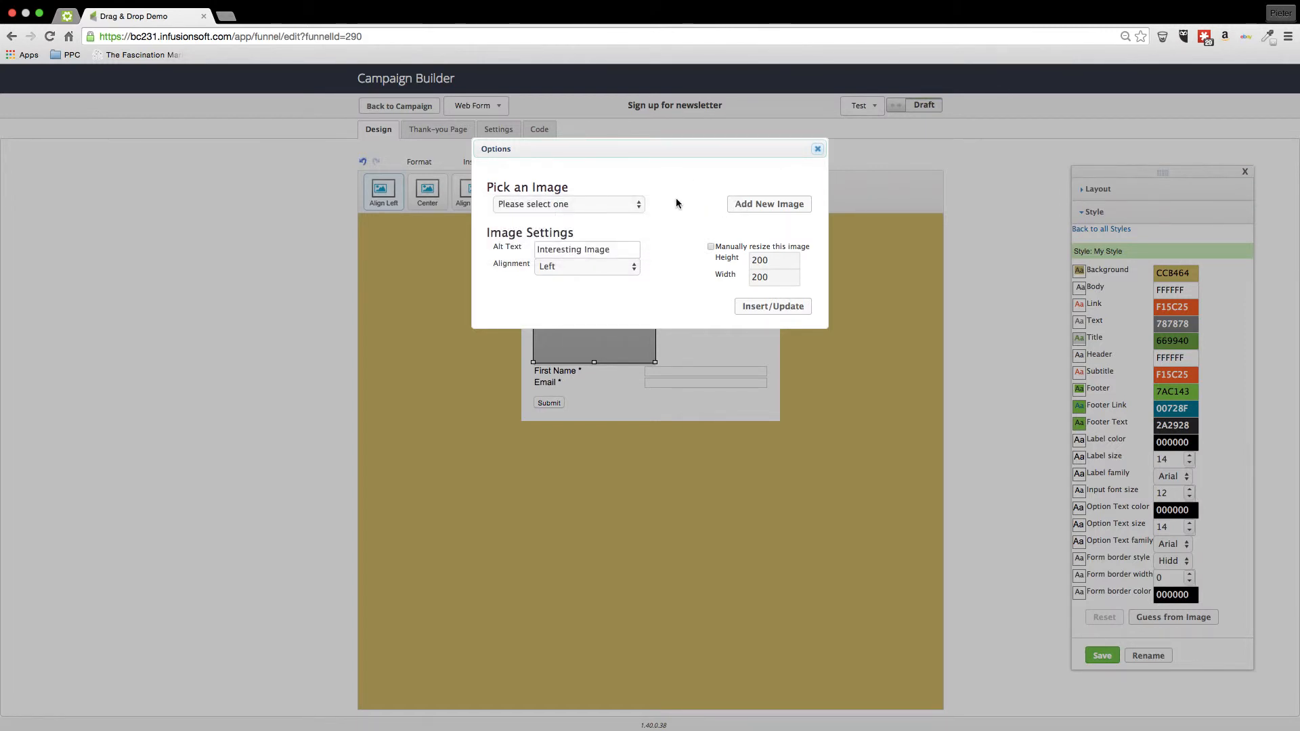
click(623, 204)
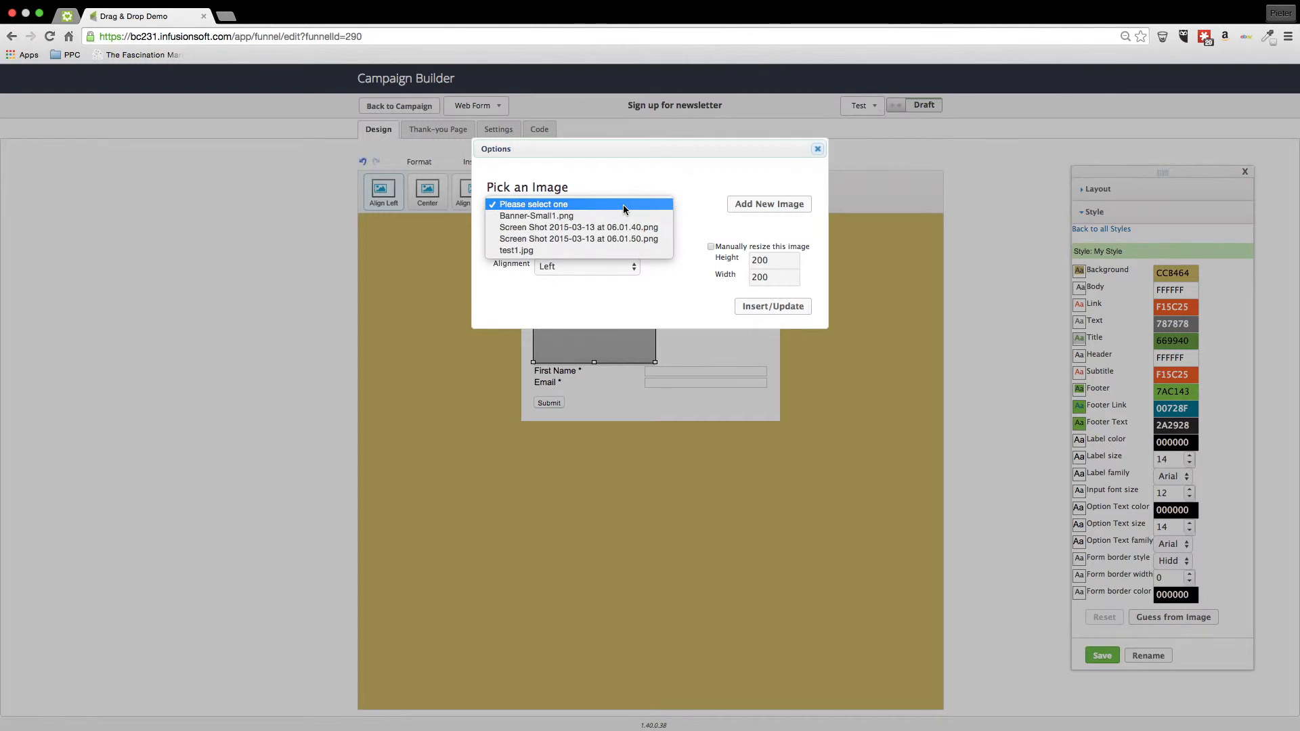
click(605, 216)
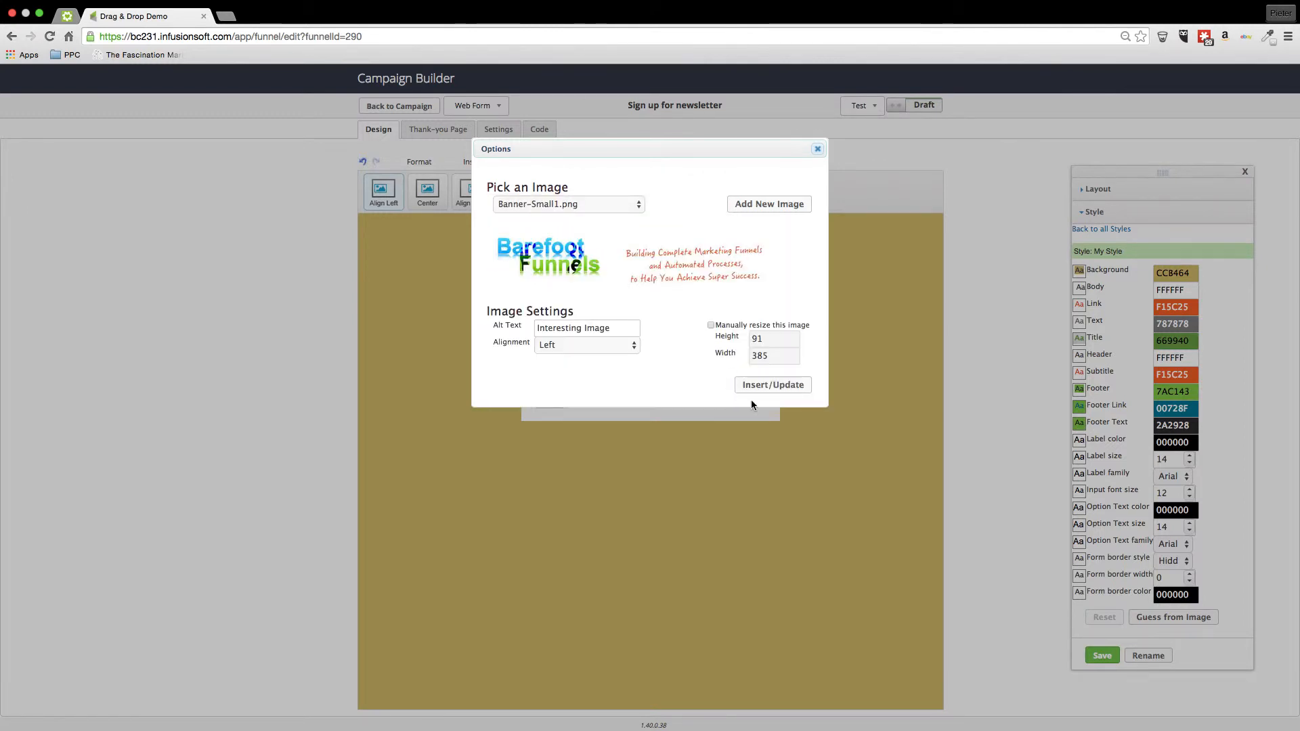
click(756, 387)
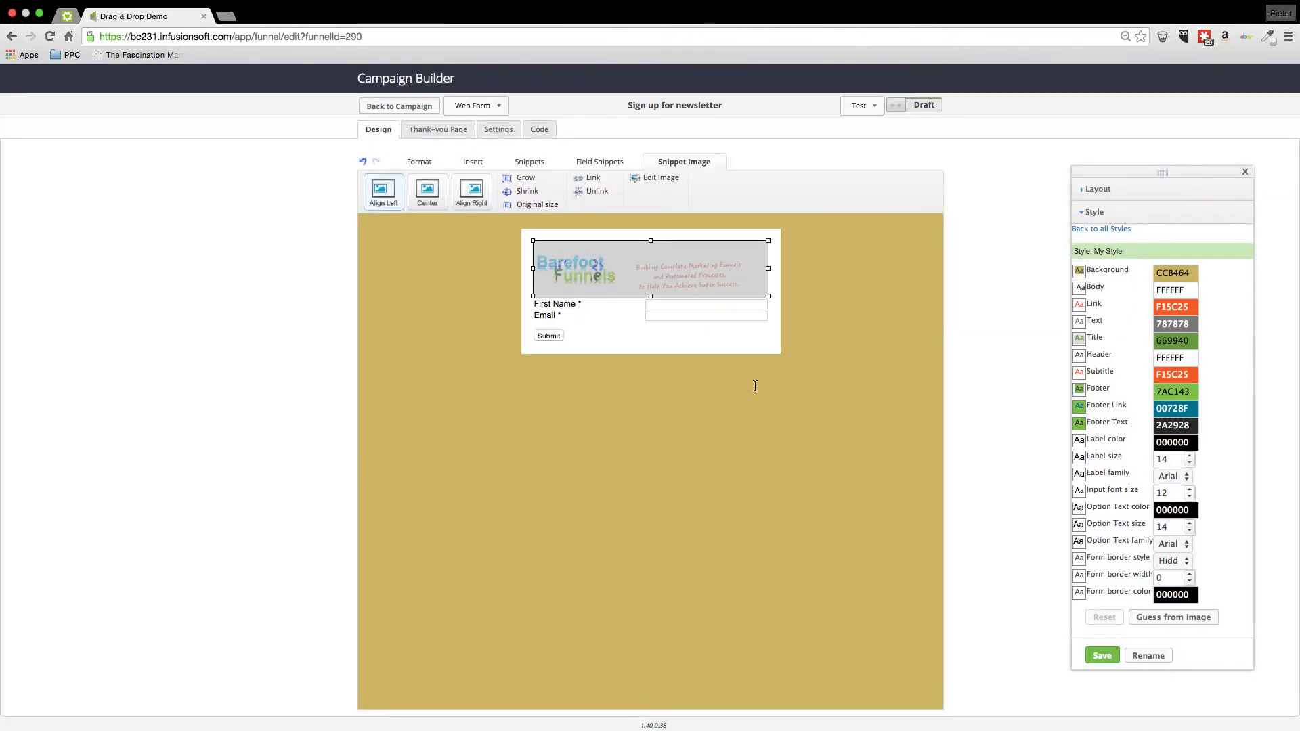
- Add a paragraph snippet between the Email field and the Submit button and insert "kugvkytcjgy" after the first letter of its text
click(604, 162)
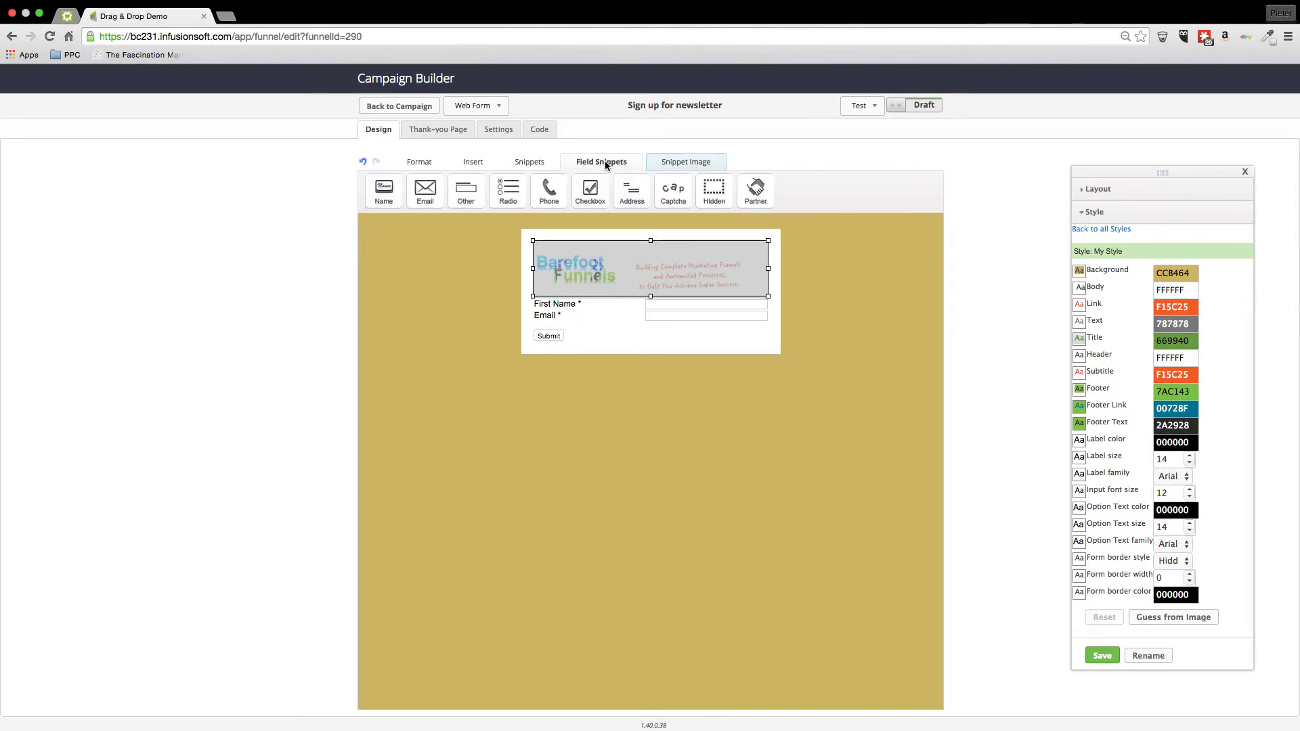
click(530, 162)
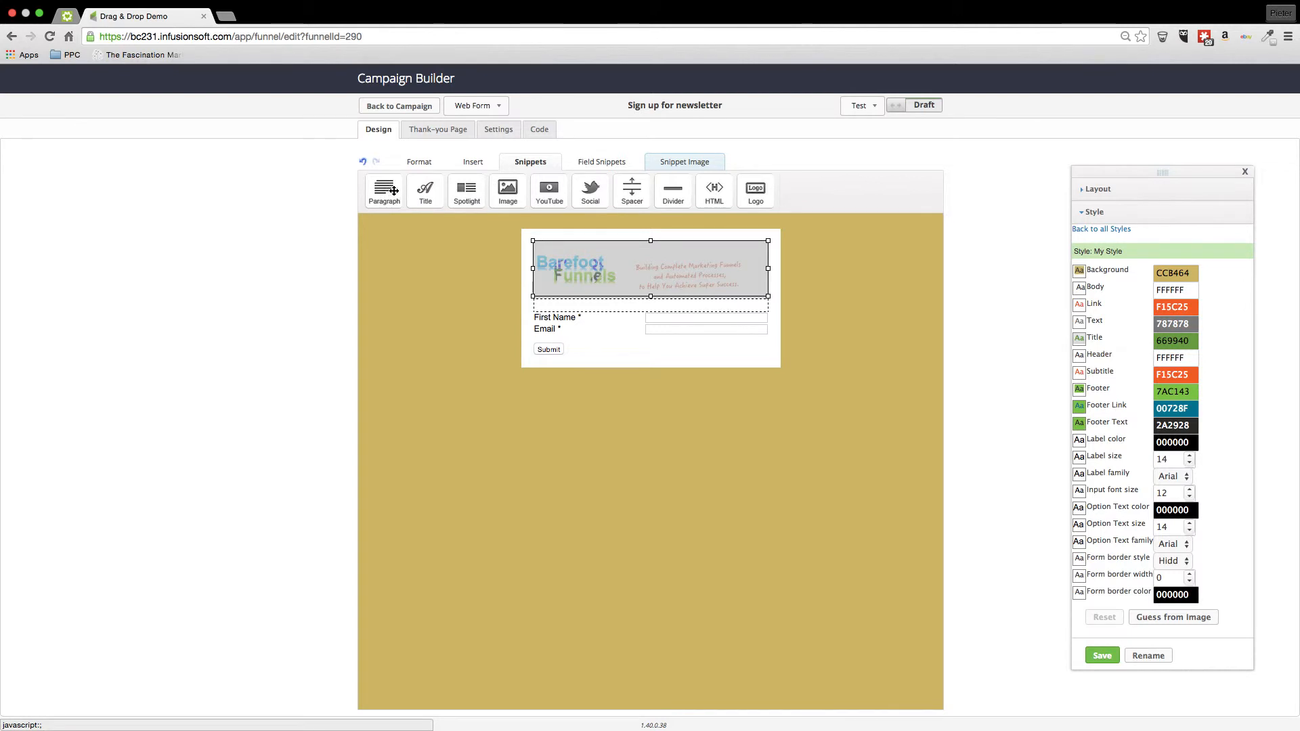
drag(388, 192, 609, 334)
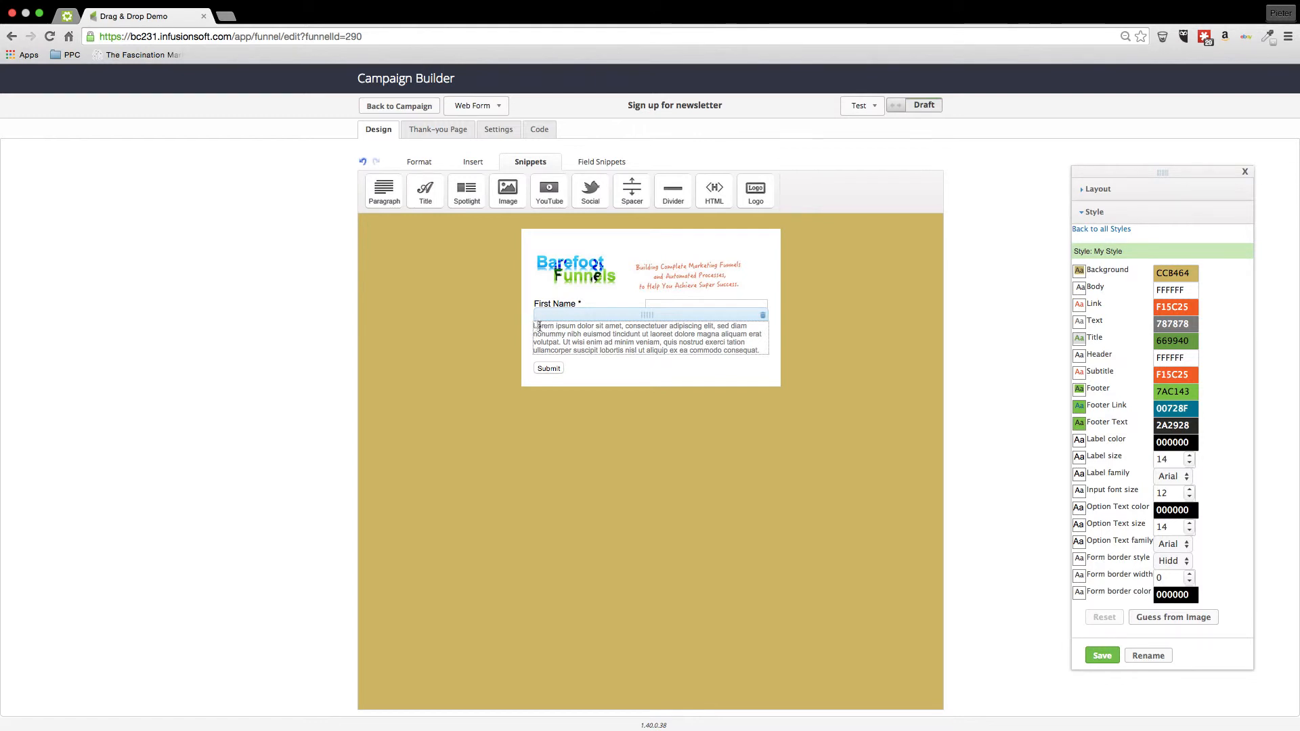
text(kugvkytcjgy)
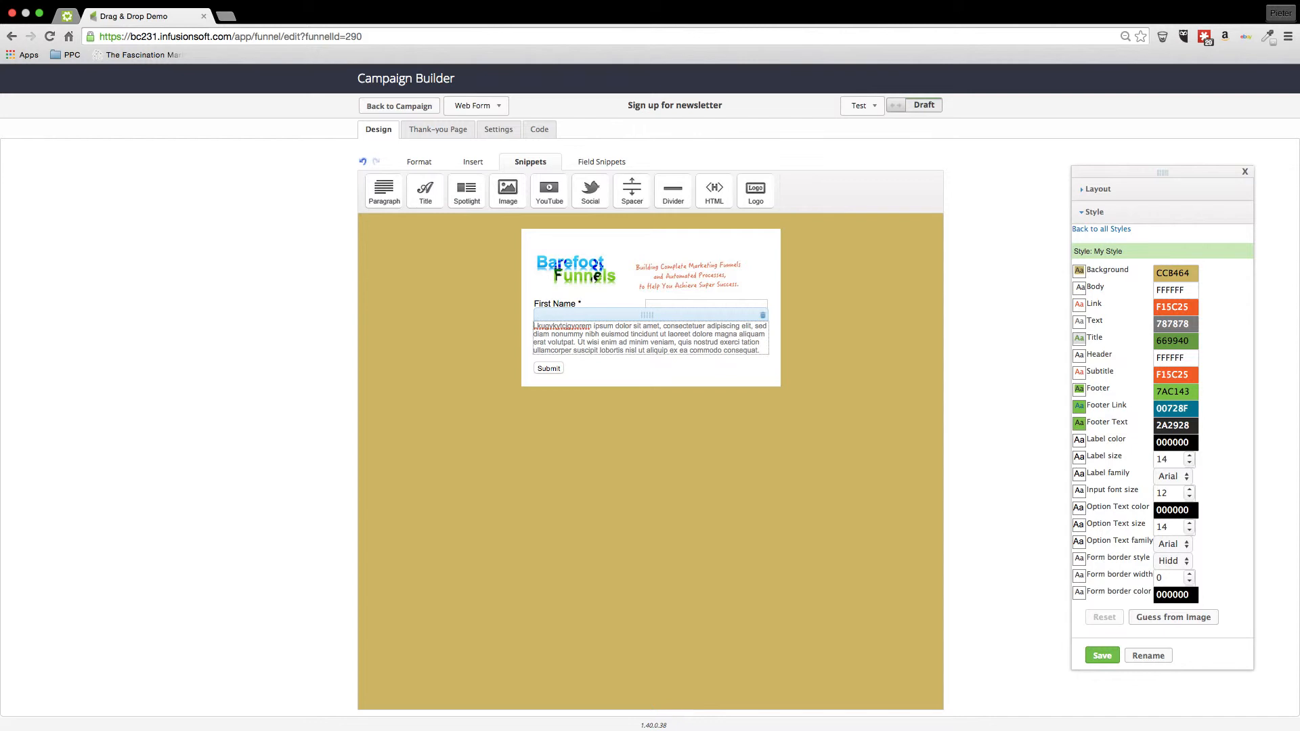
- Insert the image test1.jpg into the paragraph between the Email field and the Submit button
click(467, 163)
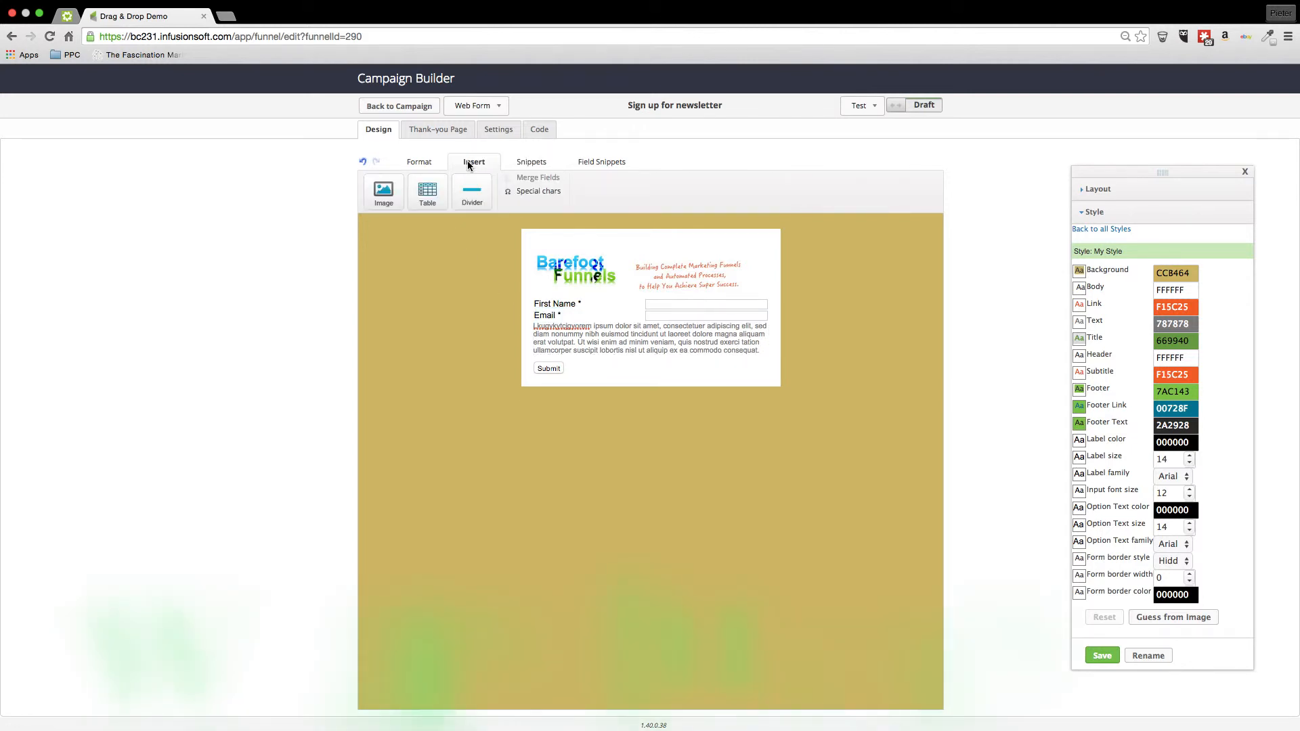
click(384, 193)
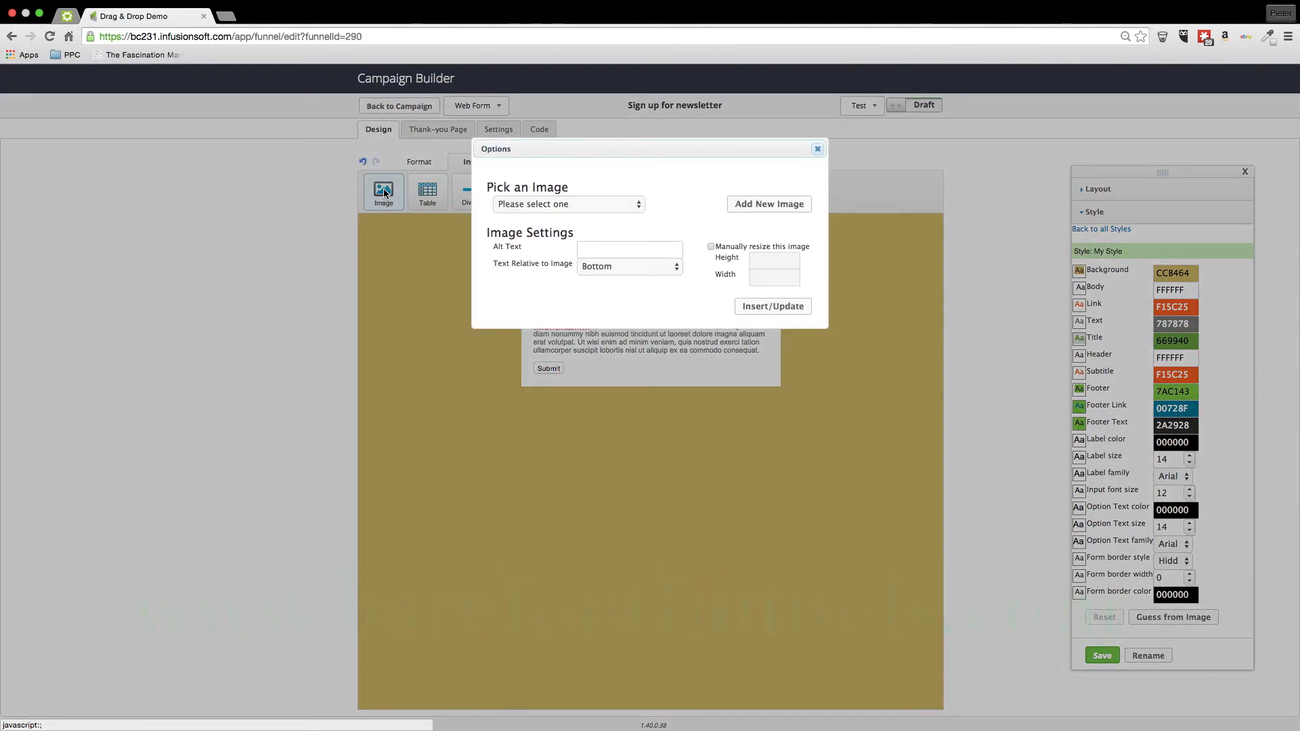
click(622, 204)
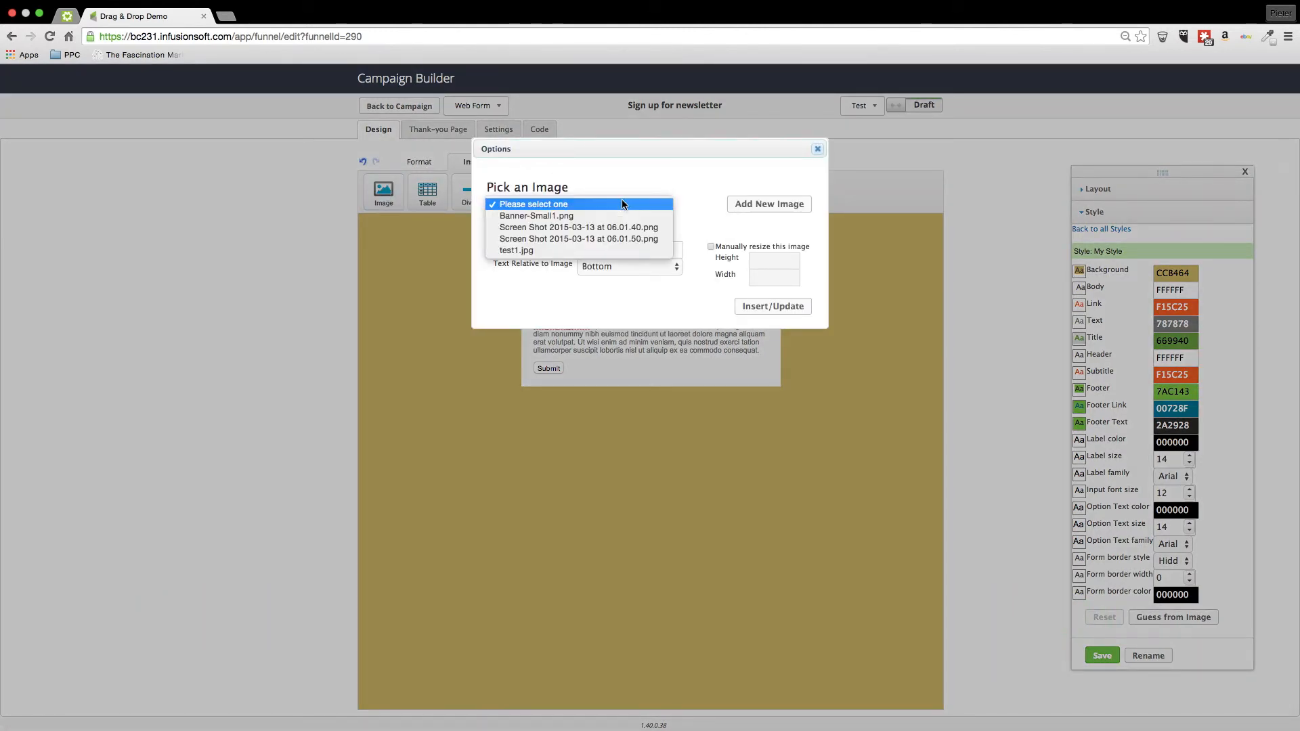
click(530, 250)
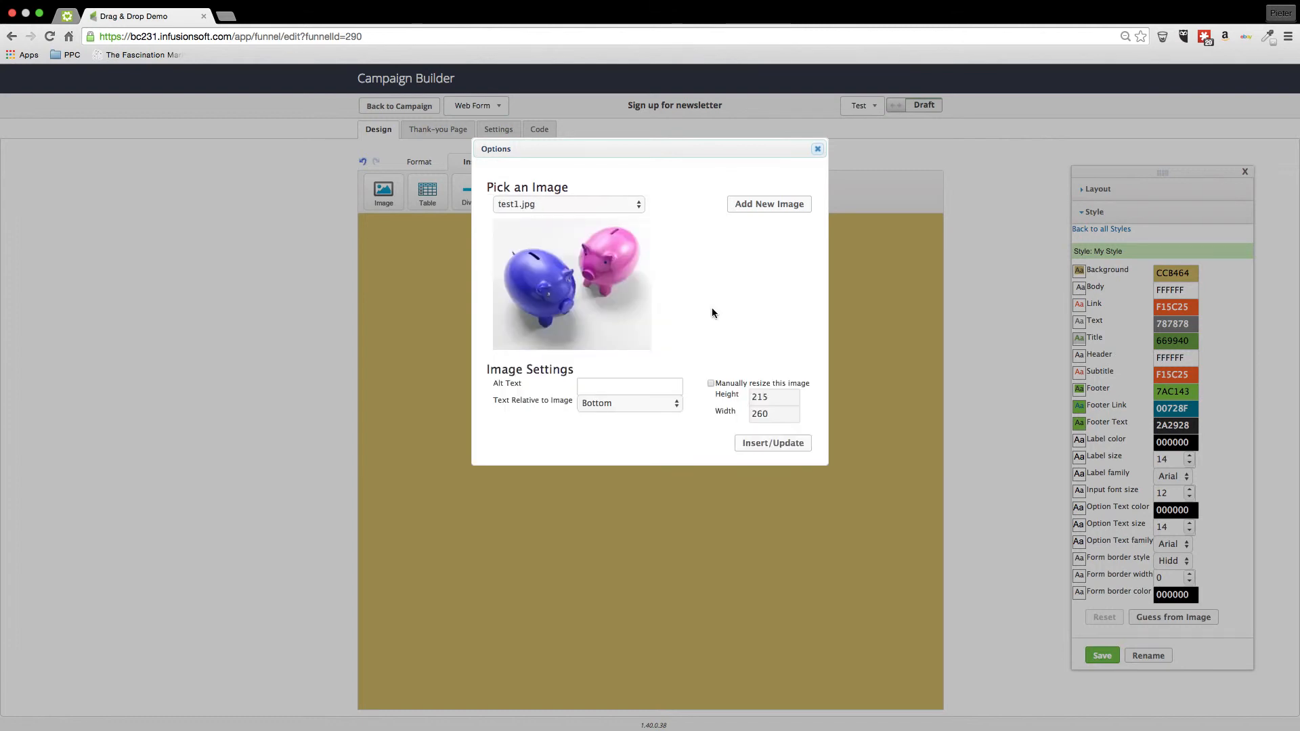
click(765, 444)
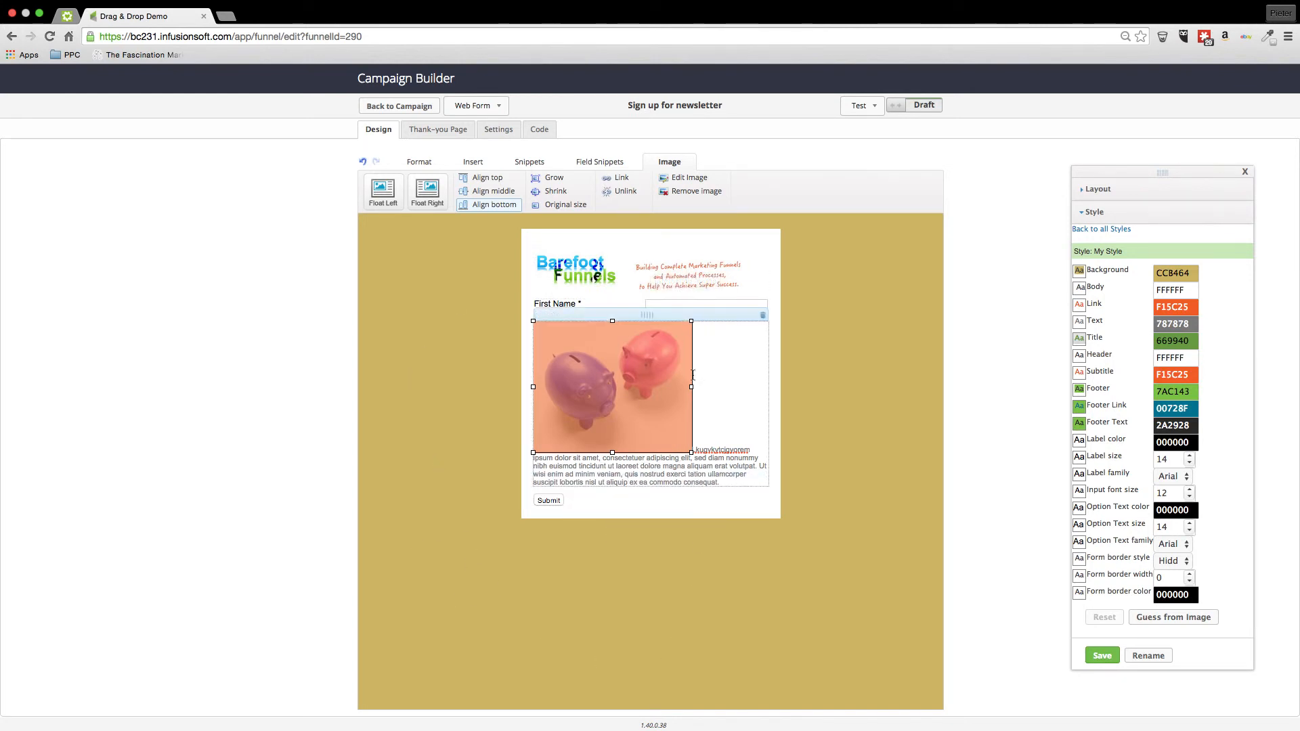
- Delete the paragraph snippet containing the piggy bank image and add a title snippet between the banner and the First Name field
click(762, 316)
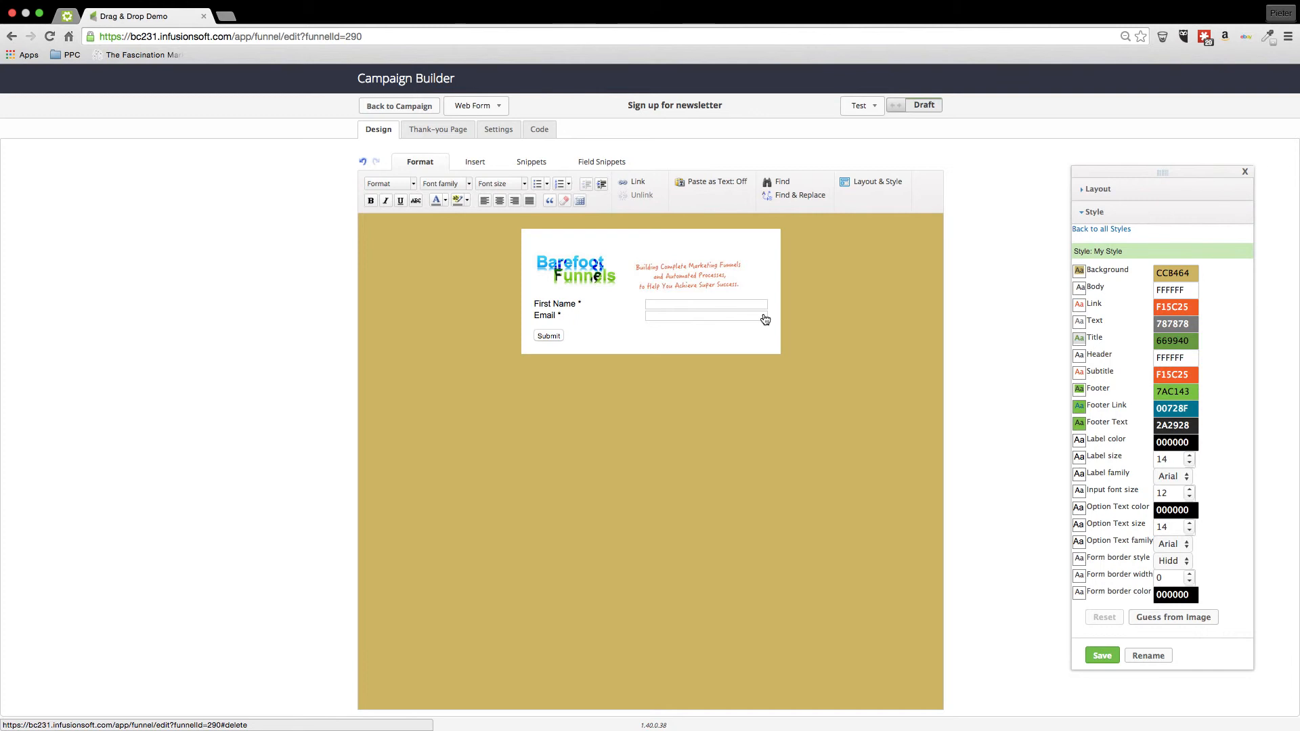
click(531, 161)
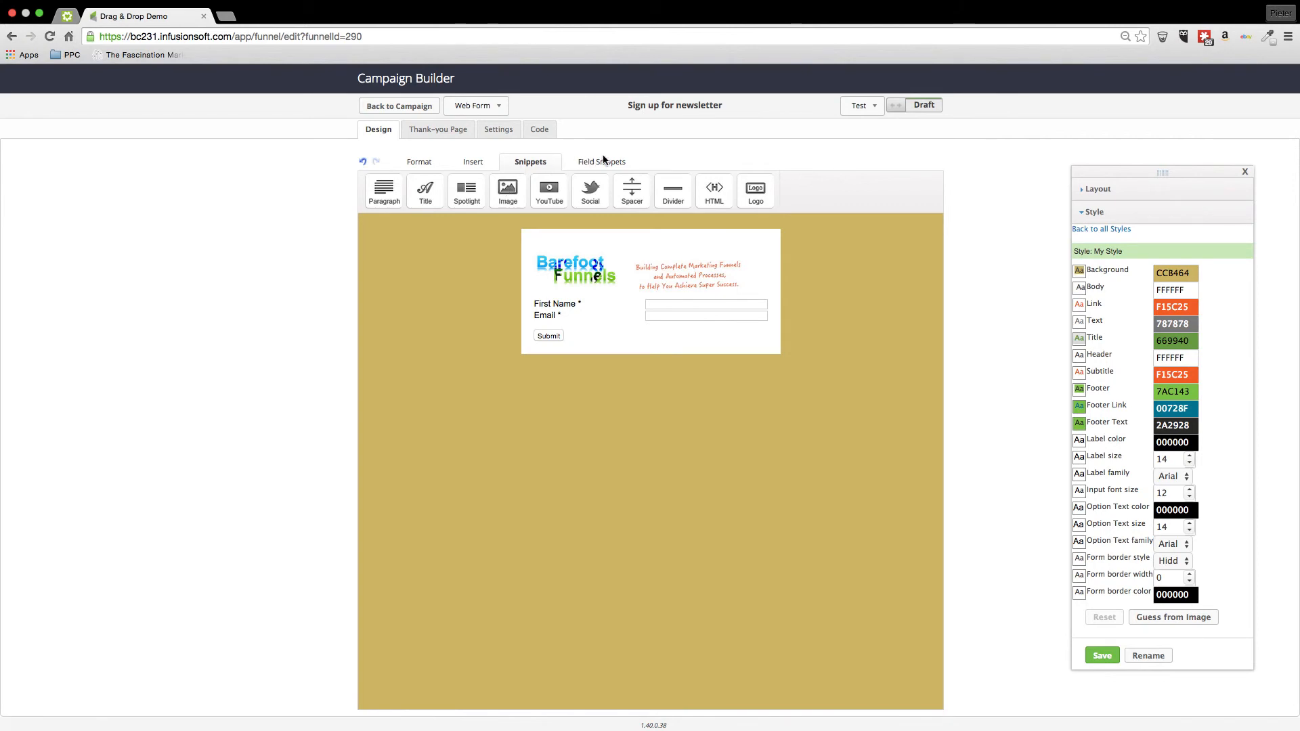
drag(418, 192, 586, 290)
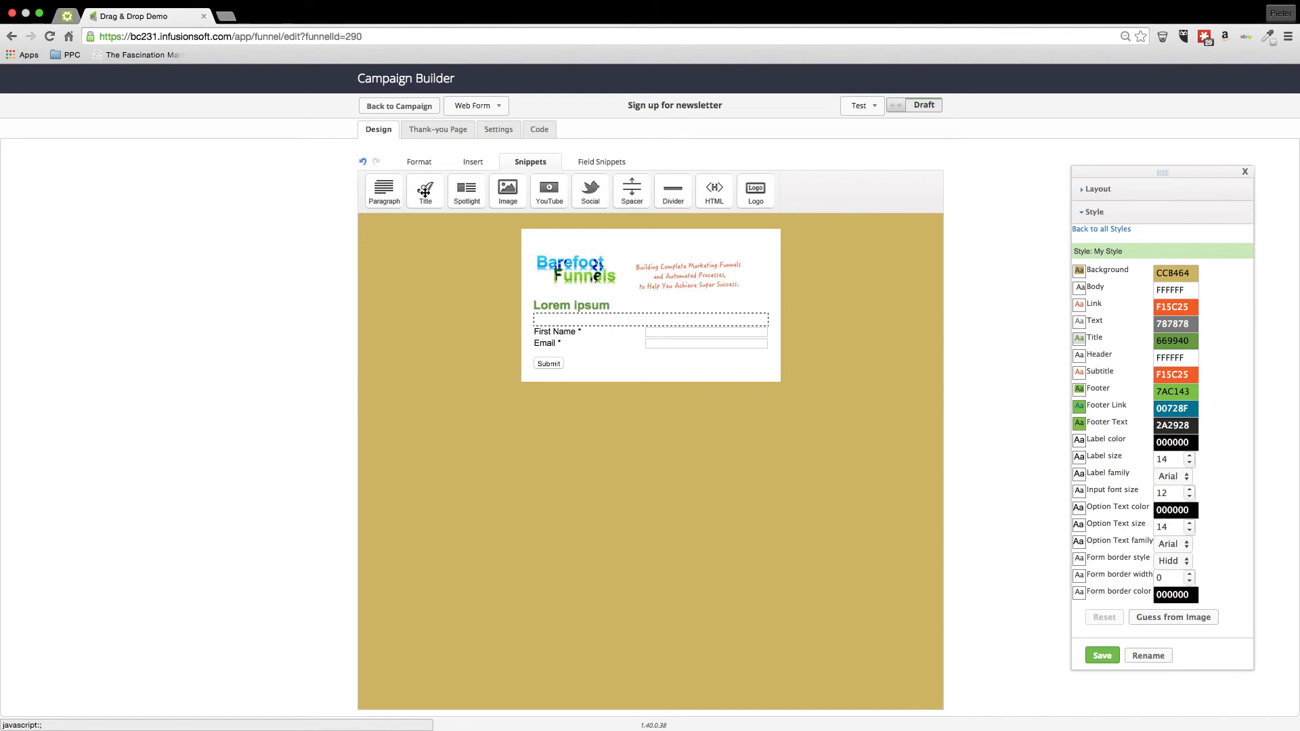
- Add an Email field snippet between the title and the First Name field, dismissing its settings without saving
click(586, 163)
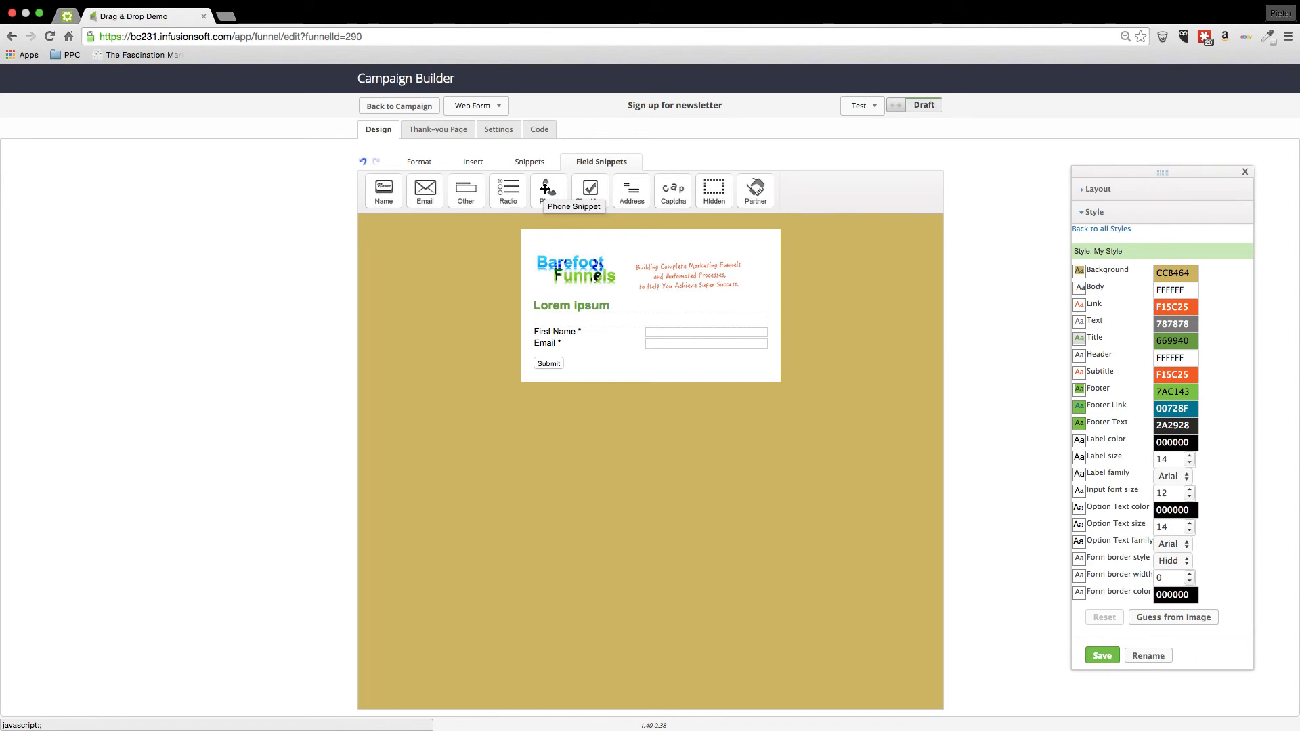
click(425, 189)
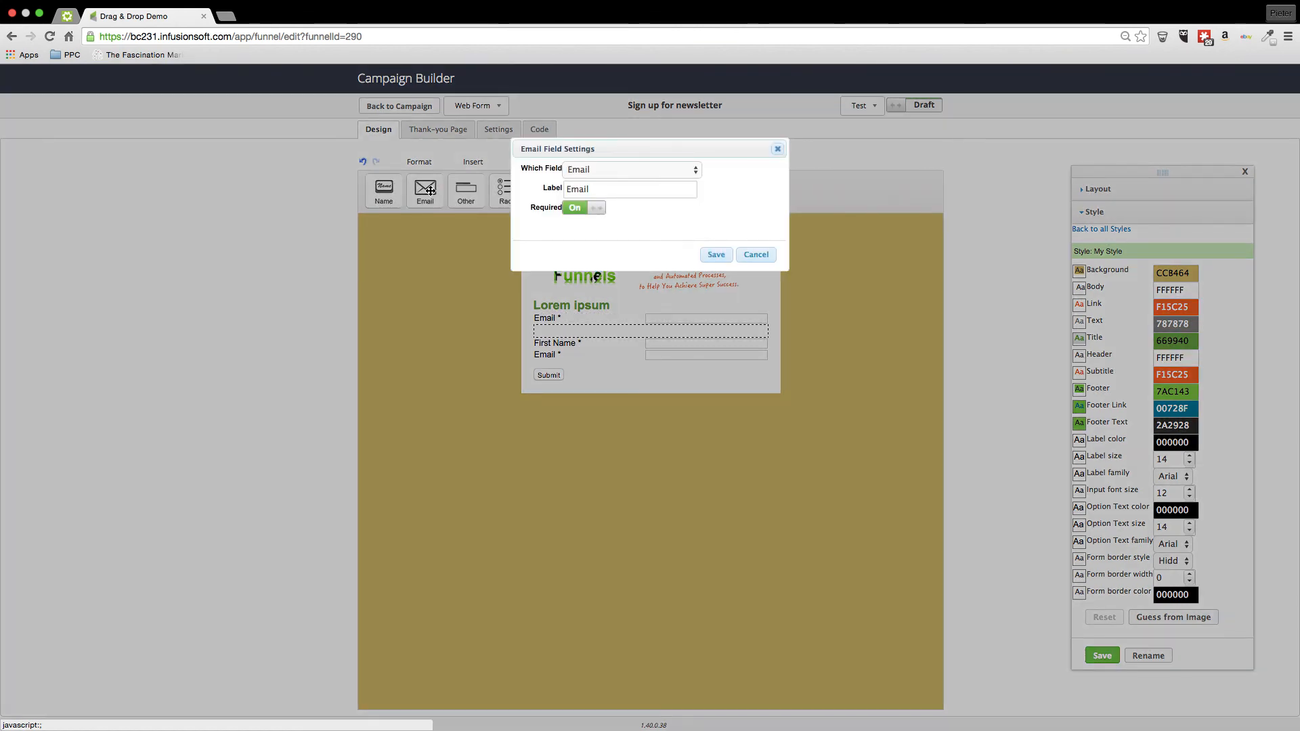
click(756, 256)
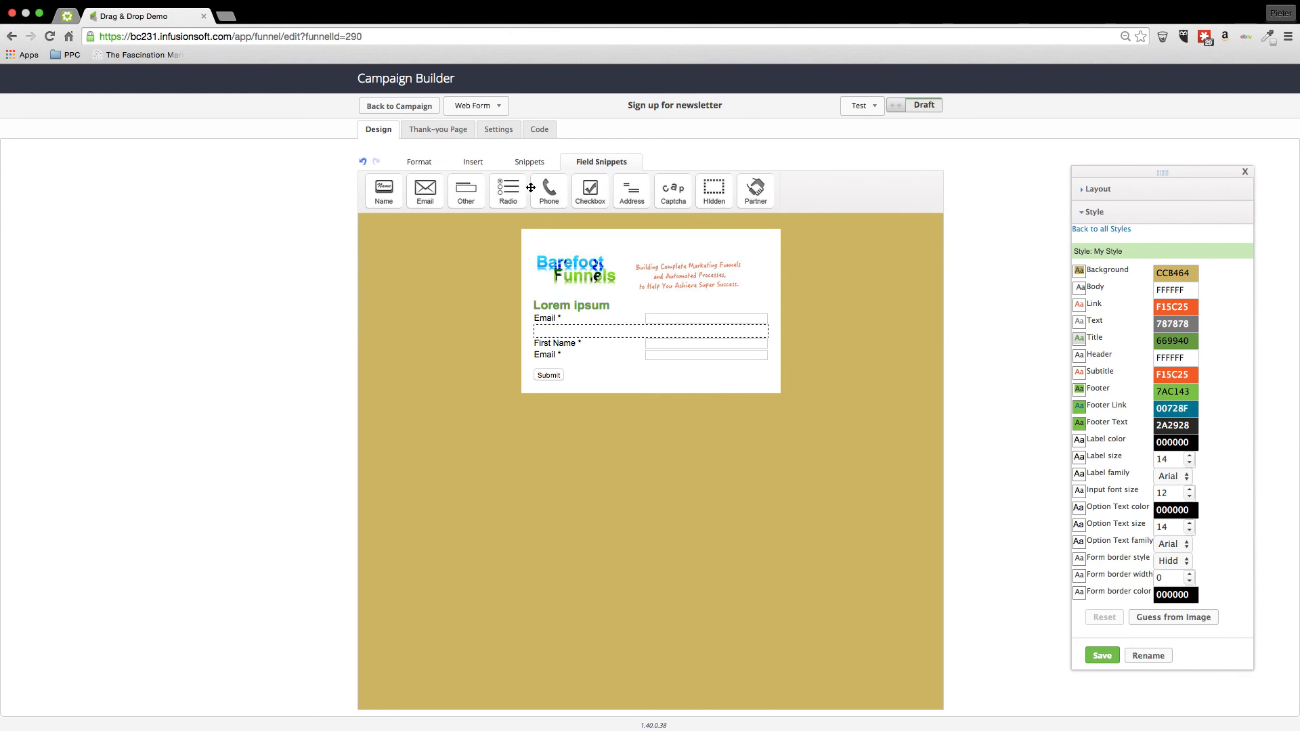
click(526, 163)
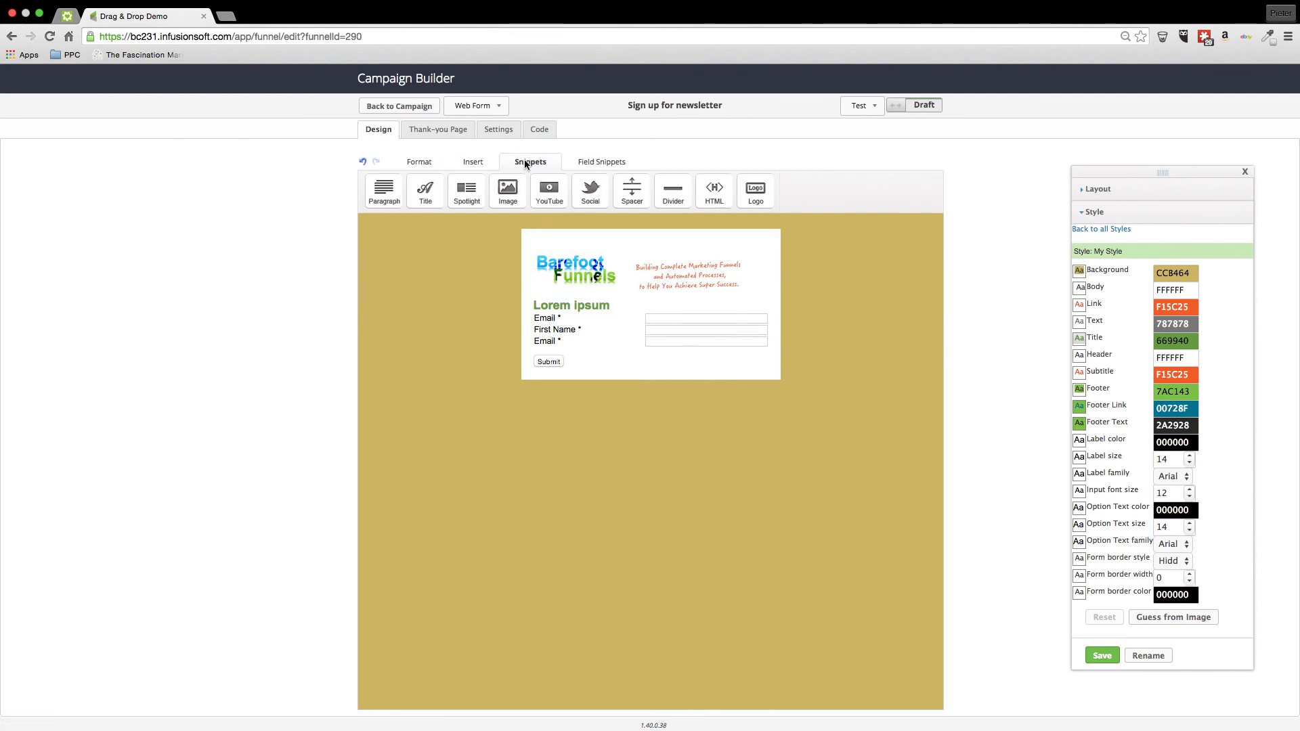
drag(753, 184, 665, 266)
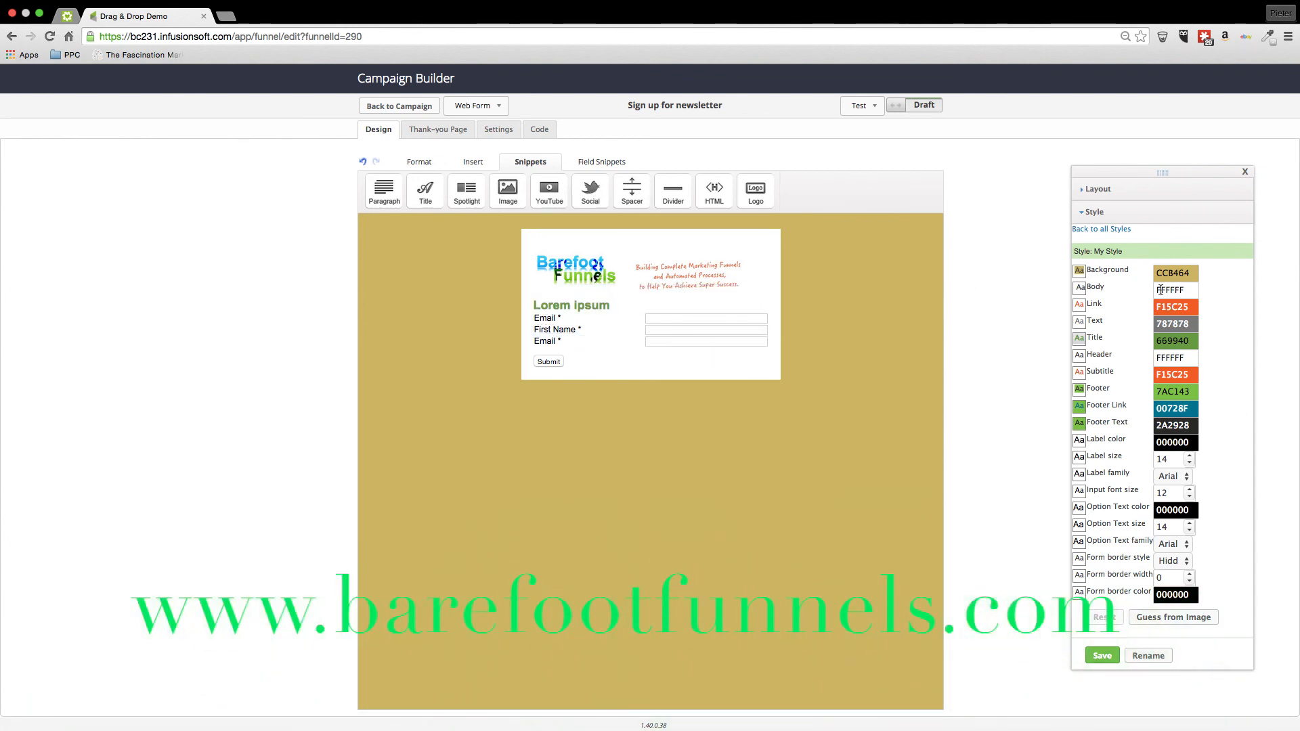
mouse_move(722, 285)
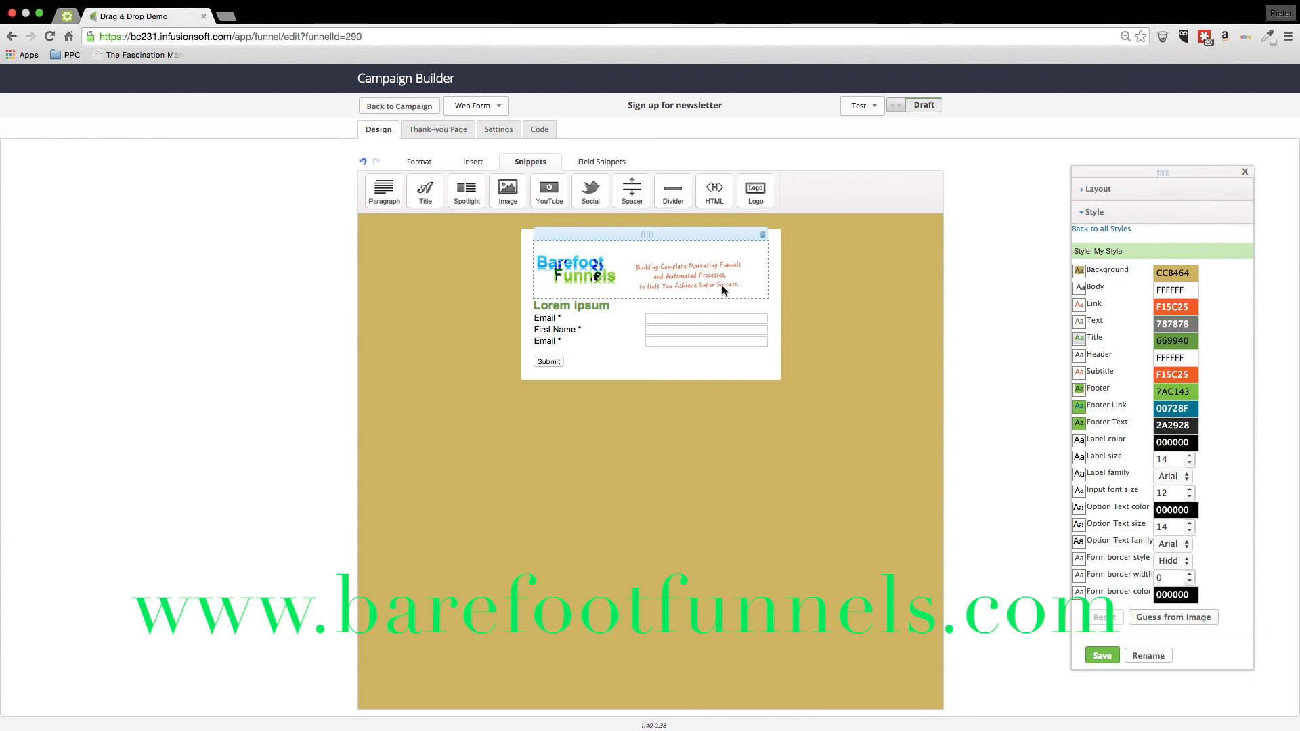